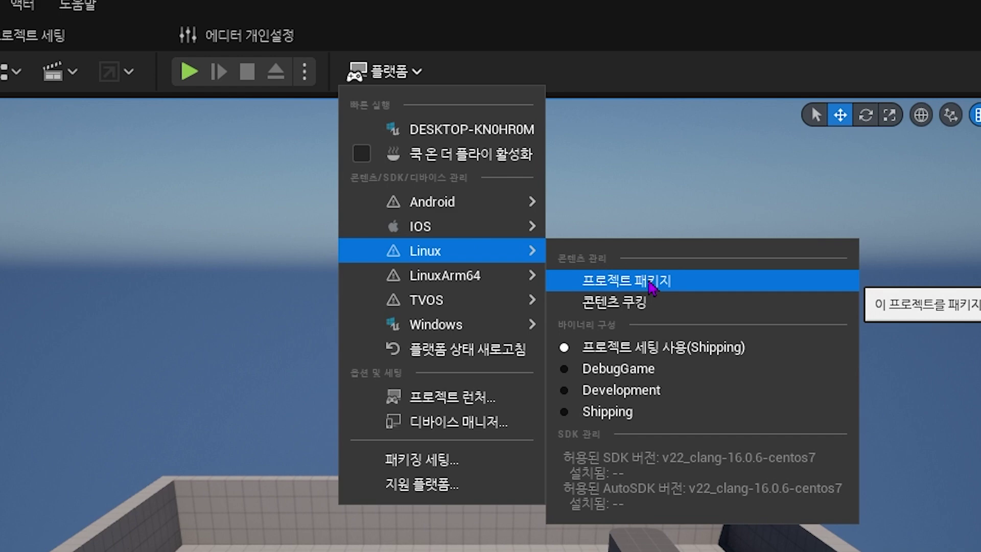
In the project's packaging settings, set the build configuration to Shipping and enable the For Distribution option (배포용)
mouse_move(519, 330)
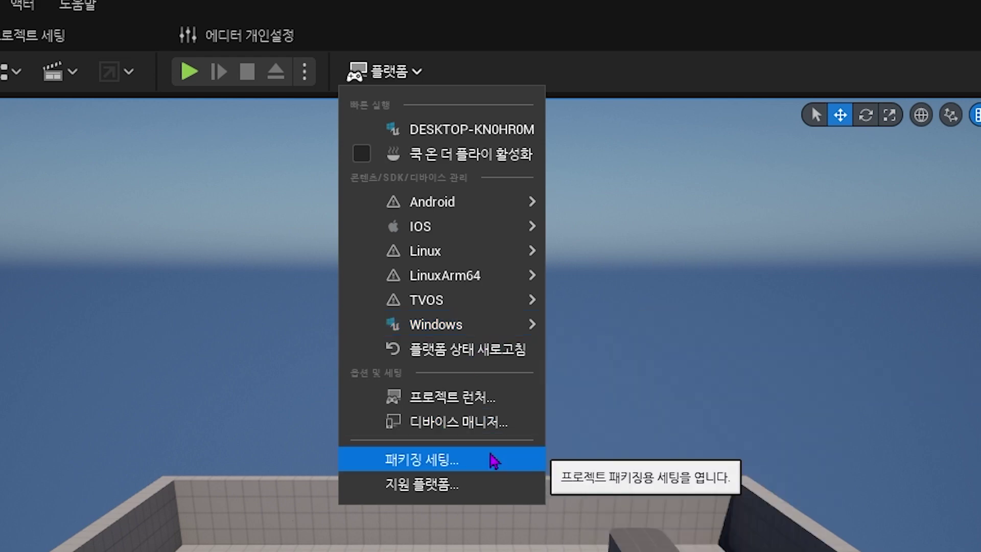
left_click(493, 461)
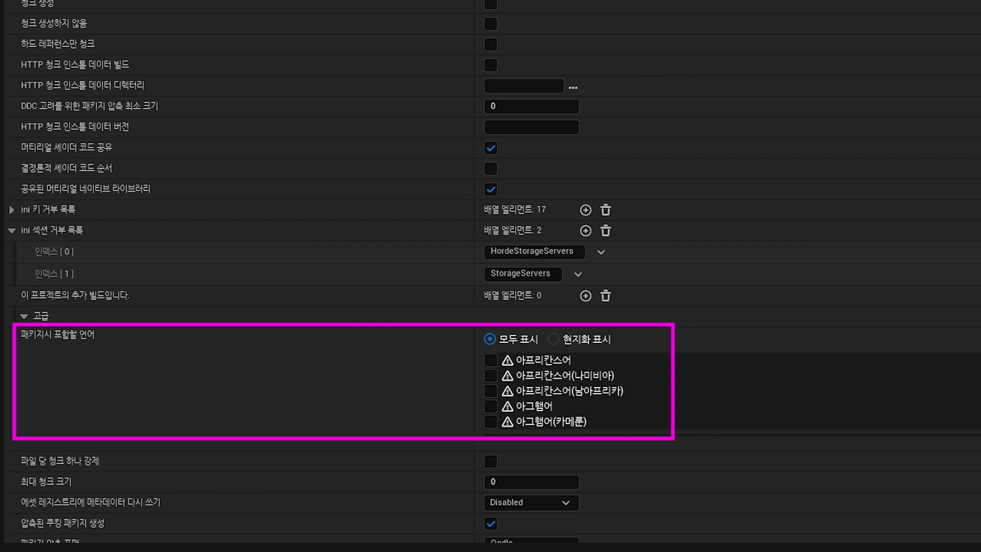
scroll(414, 124, "down", 10)
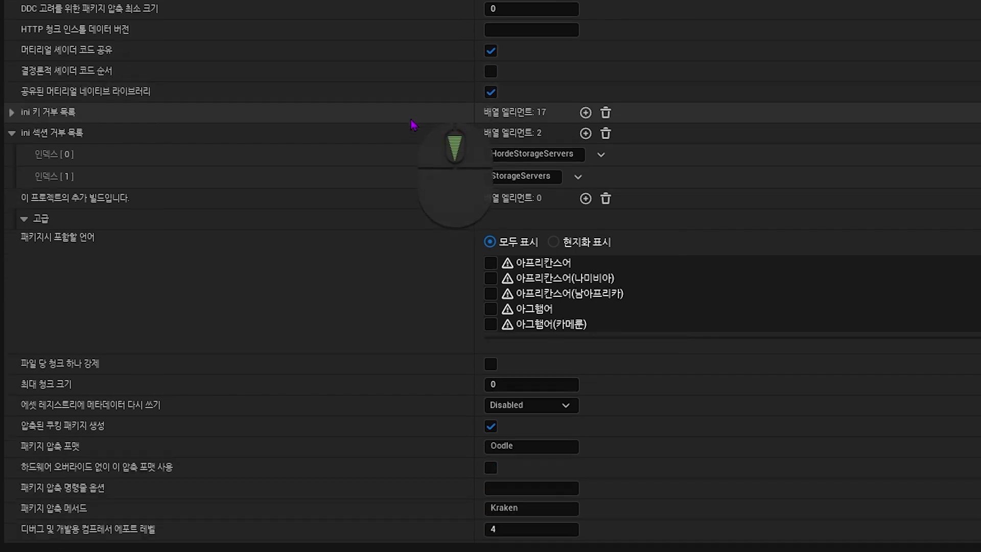
scroll(423, 108, "down", 6)
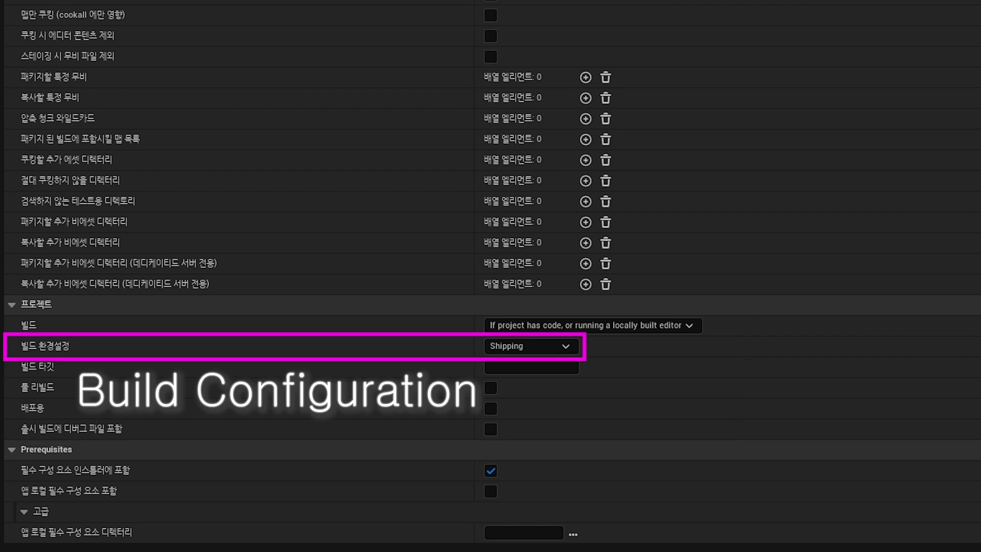
left_click(575, 349)
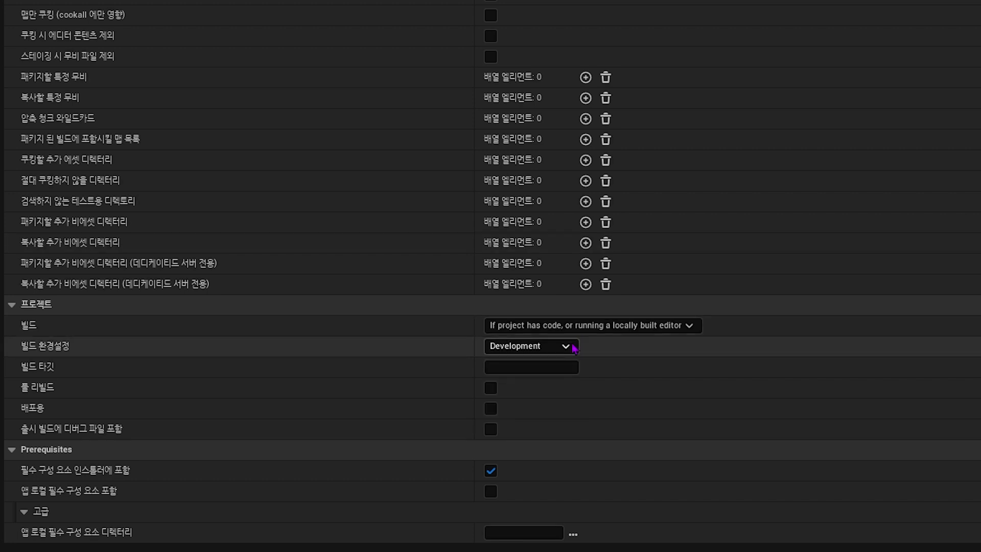
left_click(567, 346)
left_click(545, 419)
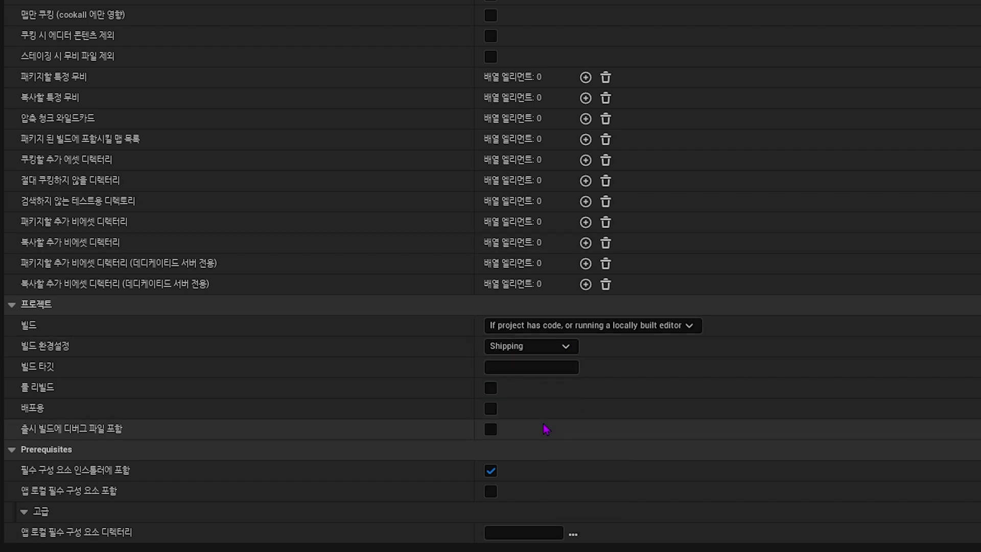
left_click(491, 409)
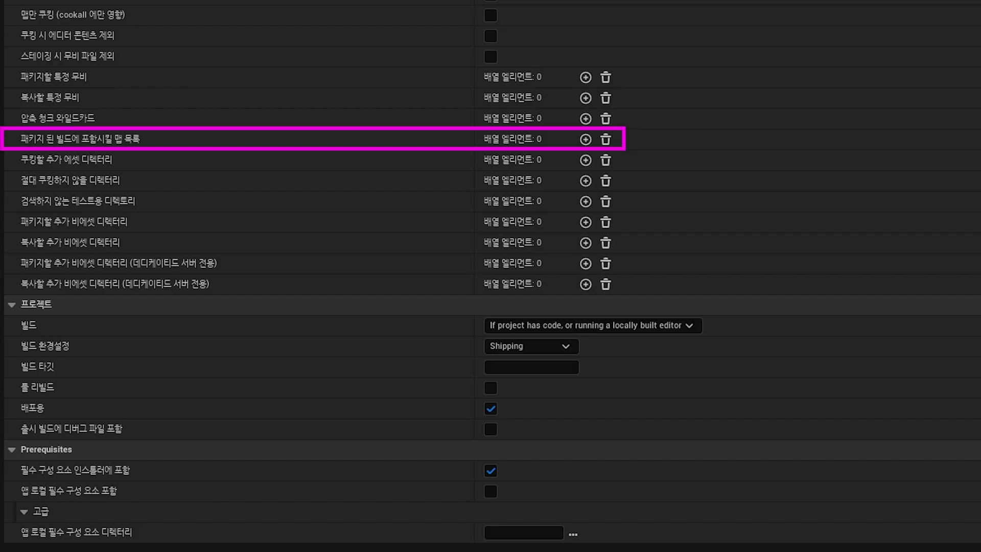
Add three entries to the list of maps to include in the packaged build: Level_1, Level_2 and Level_3
left_click(585, 139)
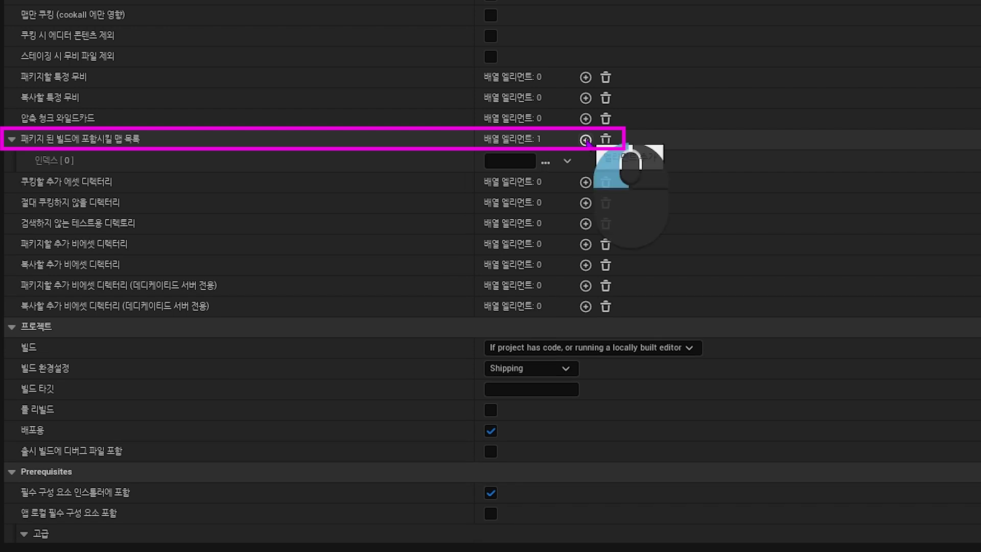
left_click(585, 139)
left_click(585, 139)
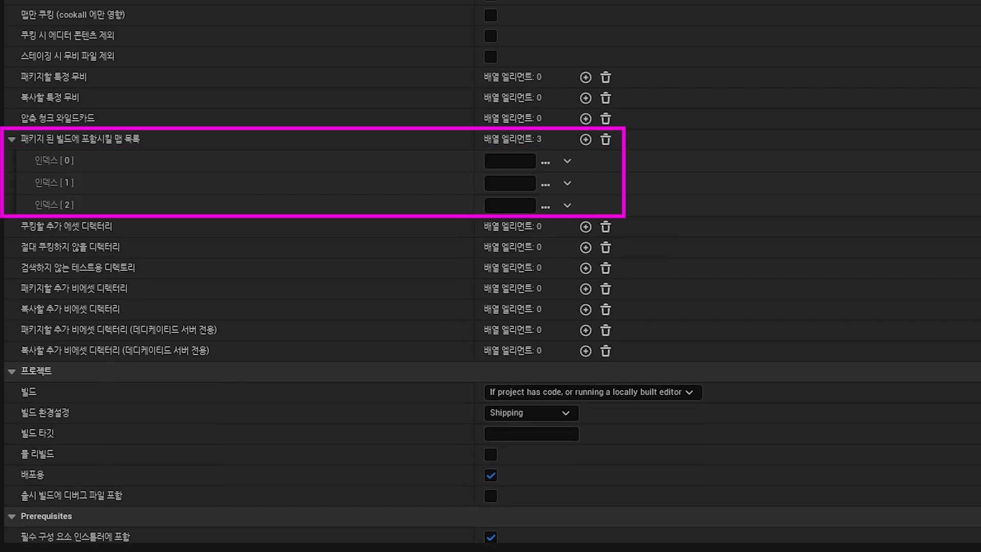
left_click(534, 161)
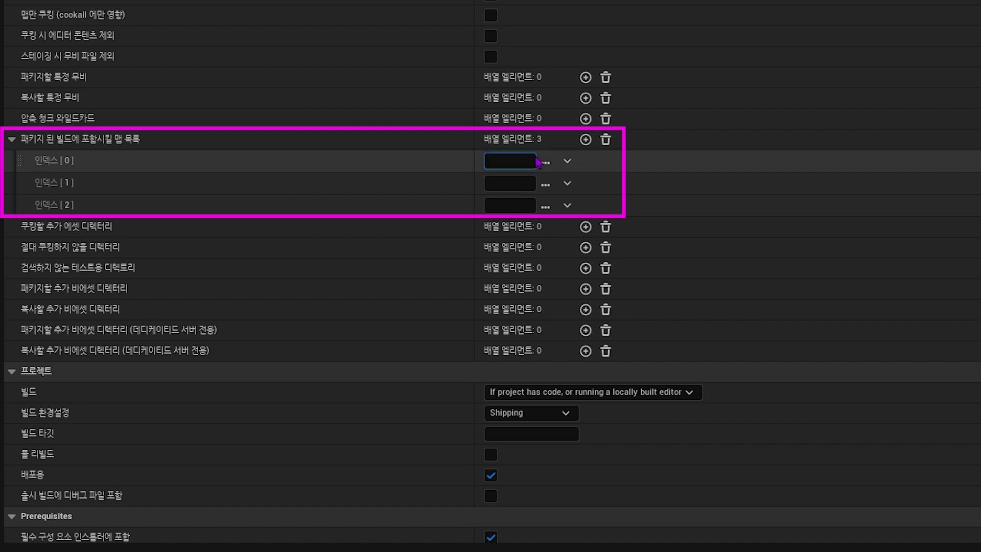
type("Level_1")
key("Tab")
type("Level_2")
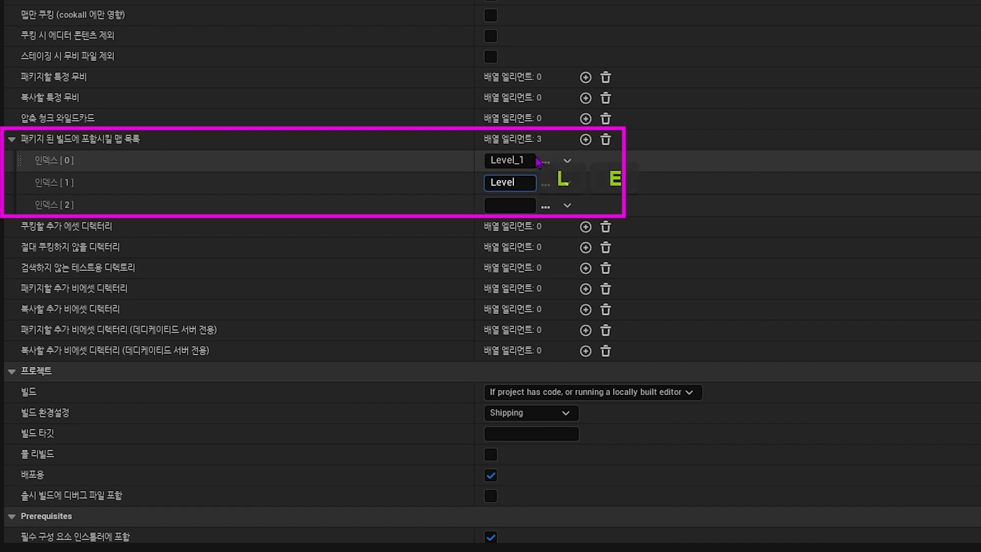
key("Tab")
type("Level_3")
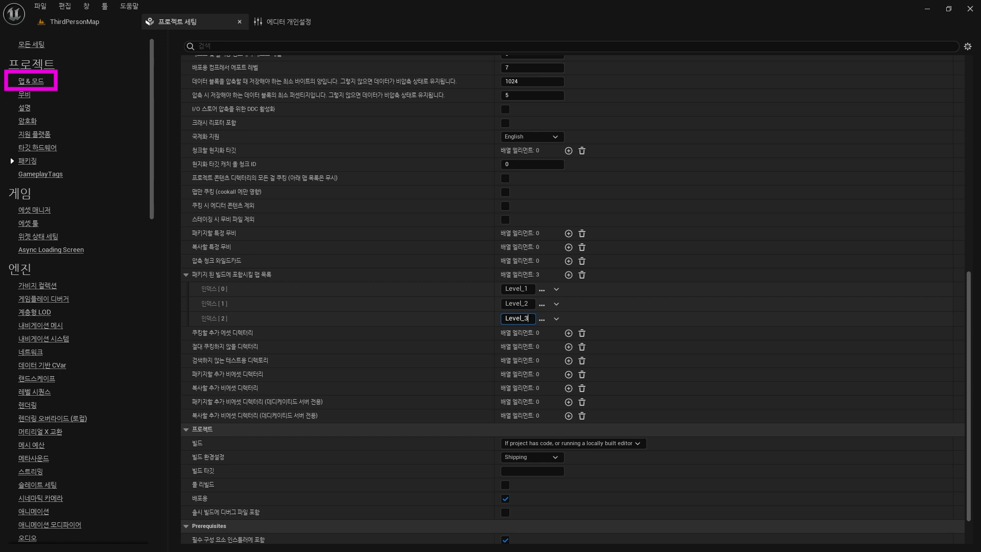
In the project's Maps & Modes settings, set the game default map to Level_1
left_click(31, 81)
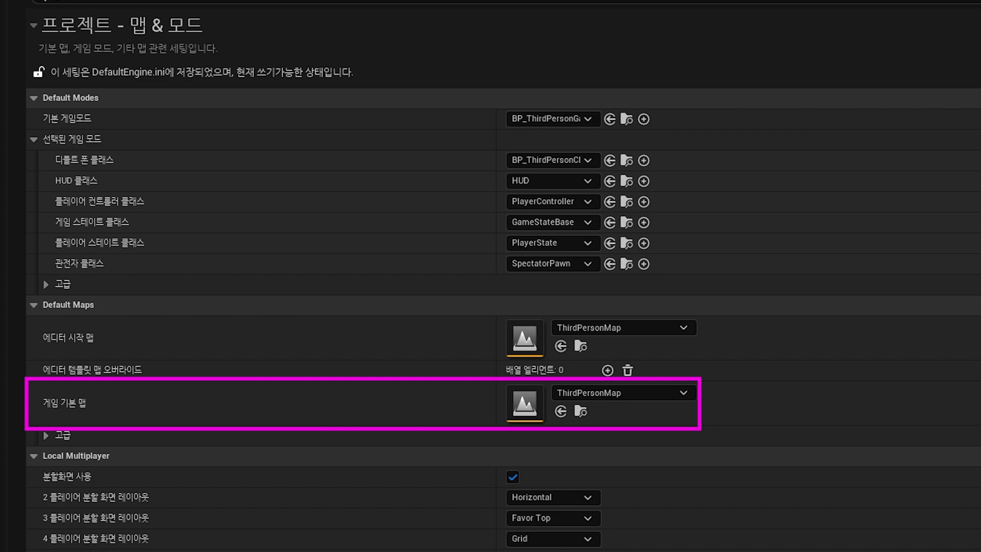
left_click(663, 395)
type("Levl")
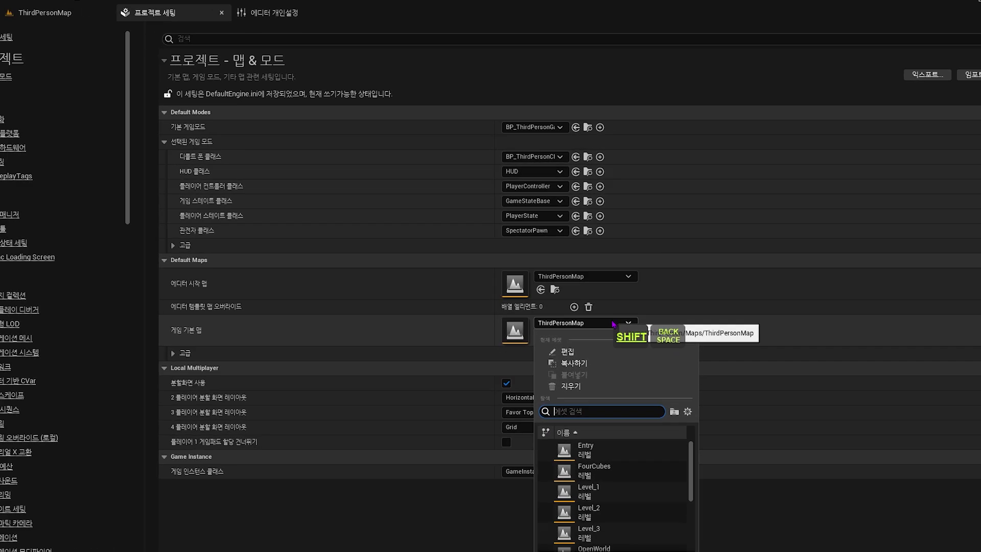
key("BackSpace")
type("el")
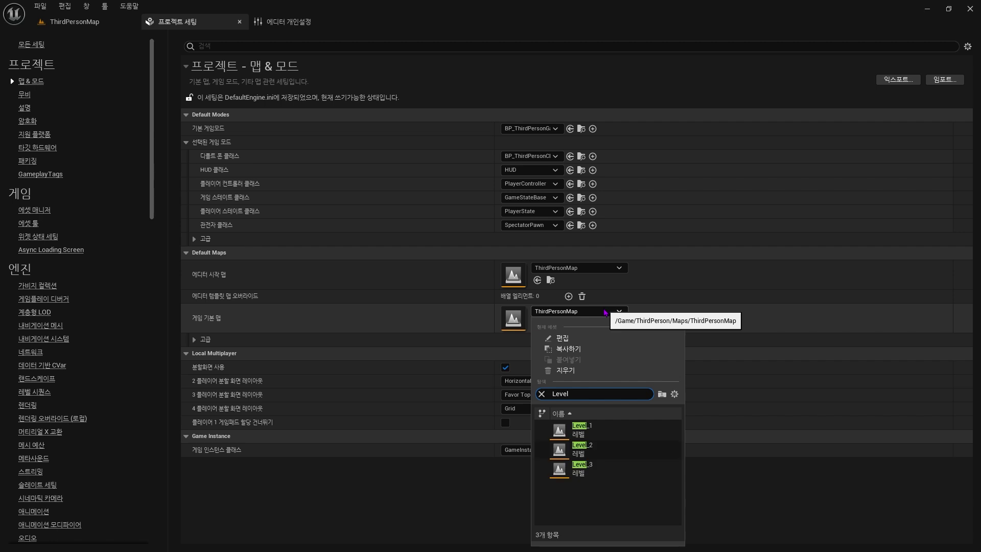
key("Return")
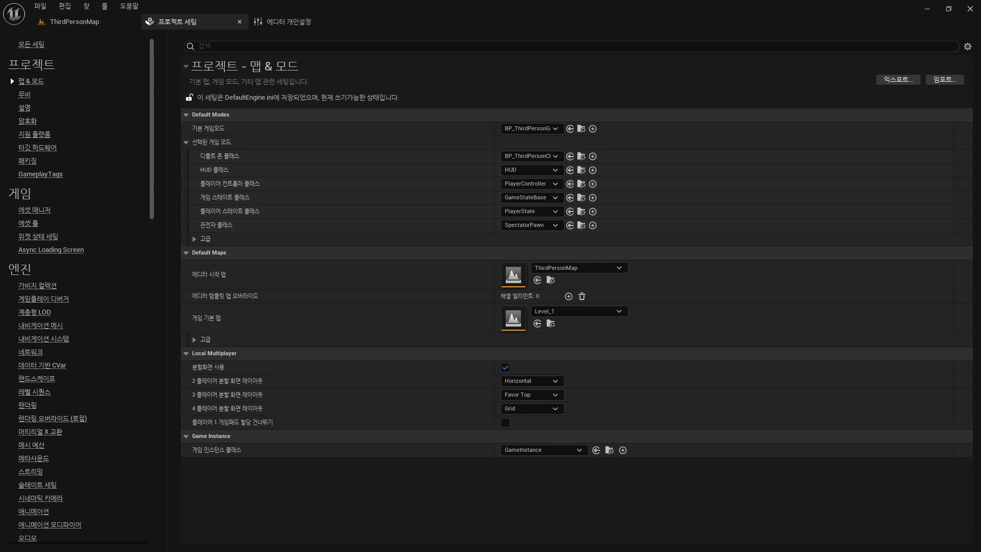
Package the project for Windows into the Desktop folder and show the packaging output log
left_click(74, 21)
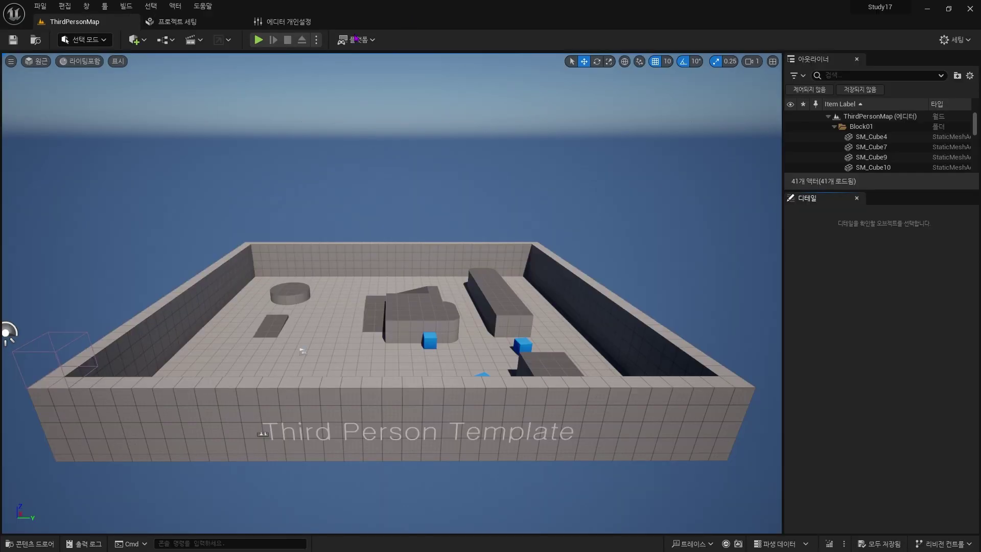
left_click(357, 39)
mouse_move(413, 166)
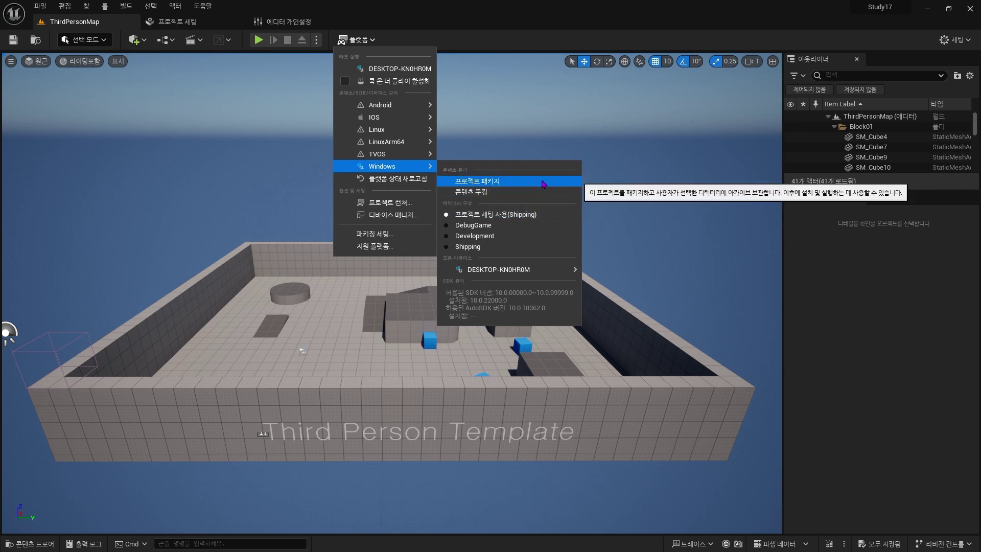
left_click(488, 182)
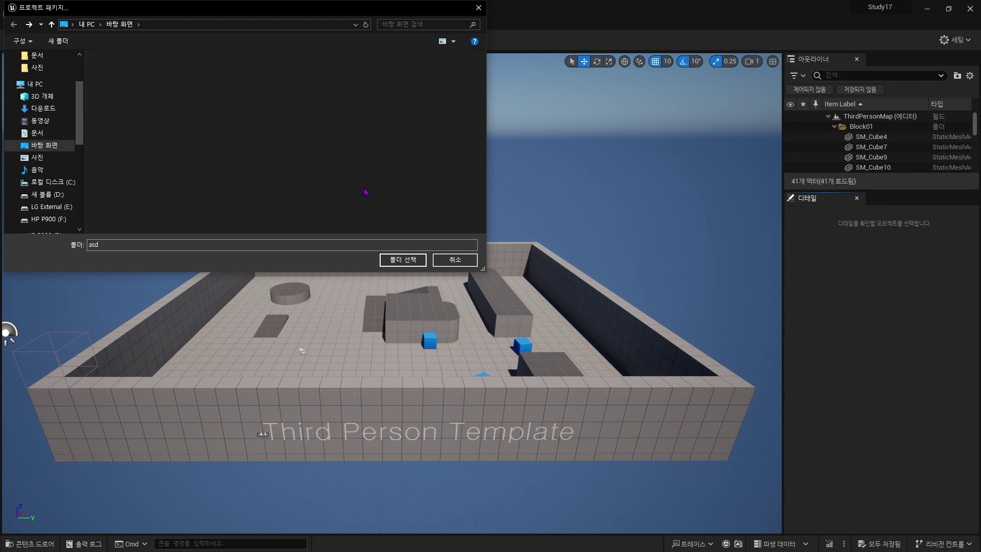
left_click(413, 265)
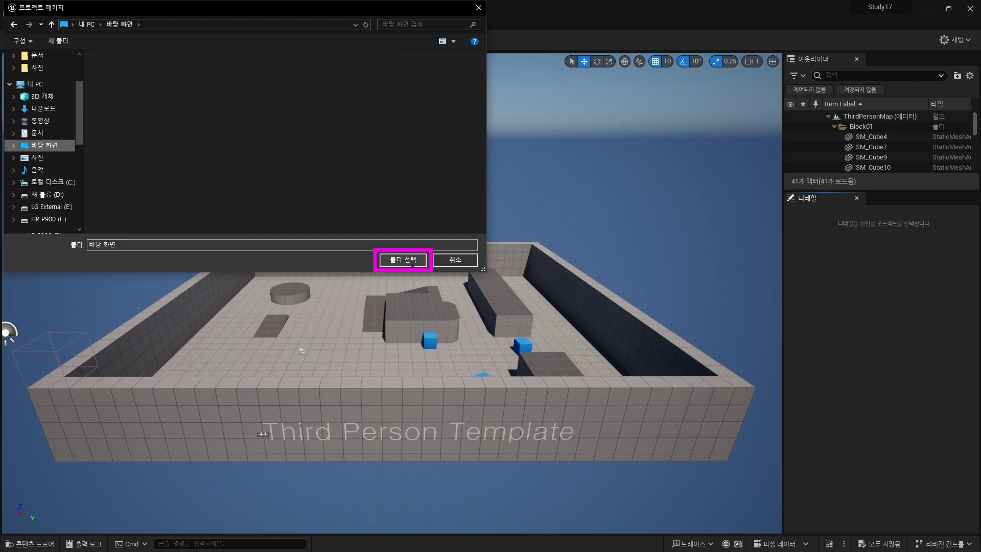
left_click(413, 262)
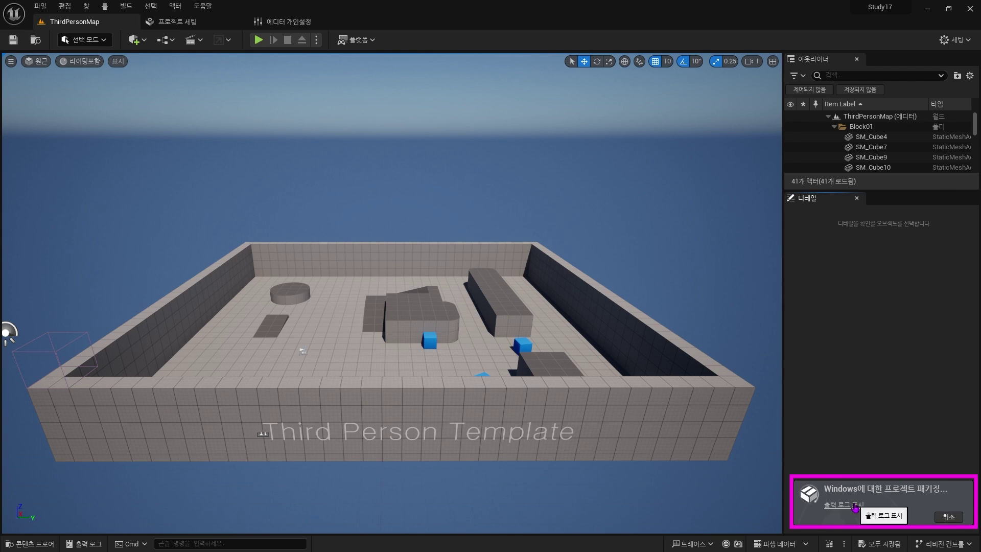
left_click(843, 505)
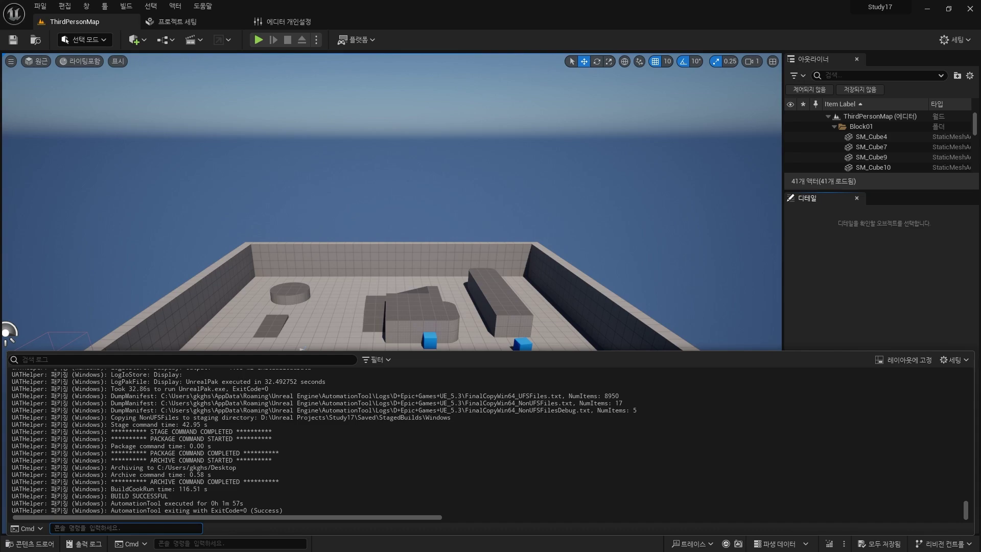
Switch to the desktop, move the packaged Windows folder near the program shortcuts and open it
left_click(927, 9)
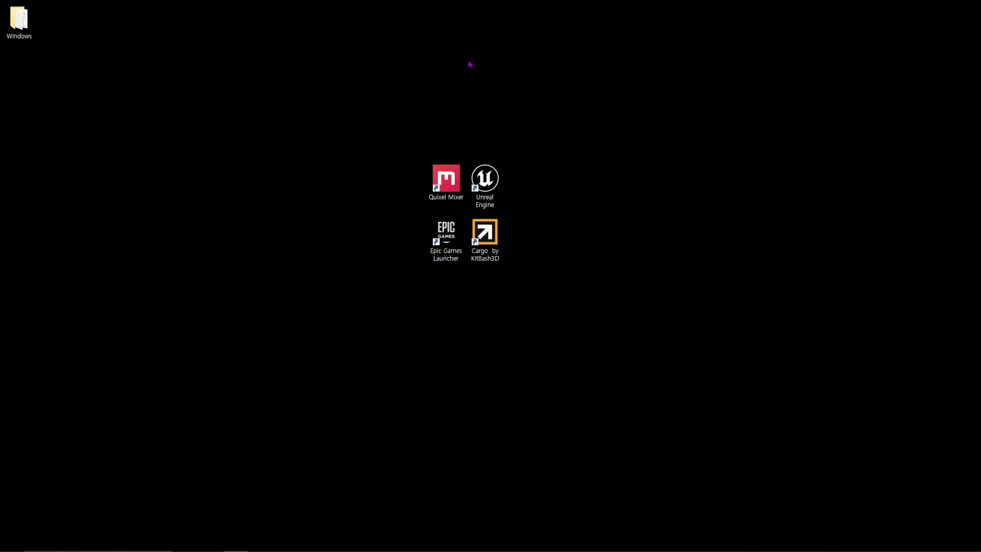
left_click_drag(18, 20, 323, 238)
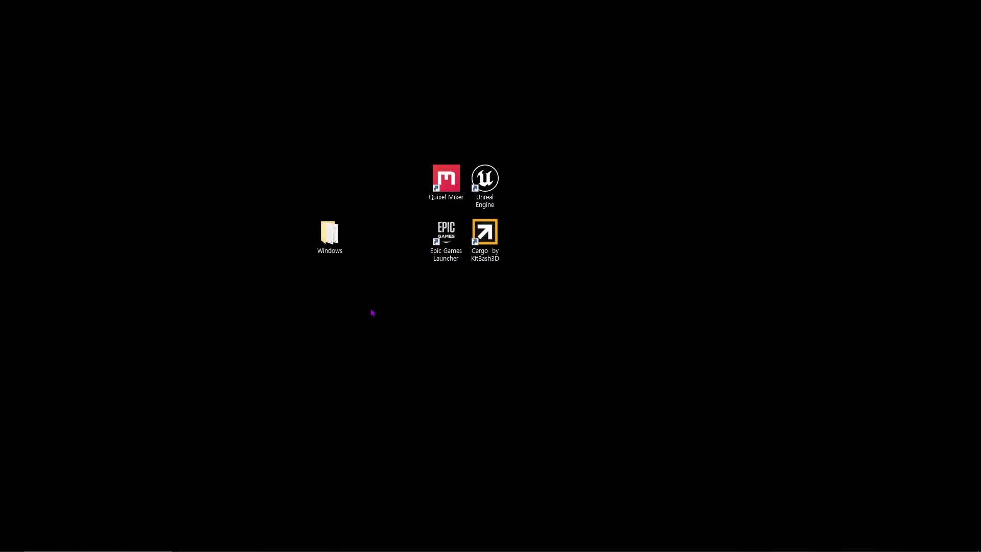
double_click(332, 237)
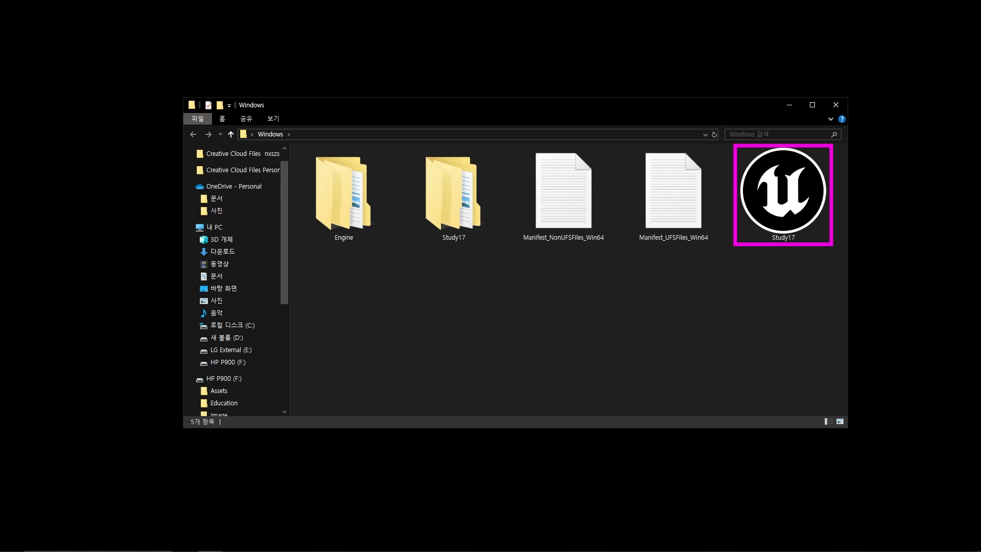
Launch the packaged Study17 game, test it by walking the character forward through the levels, and exit the game
left_click(805, 173)
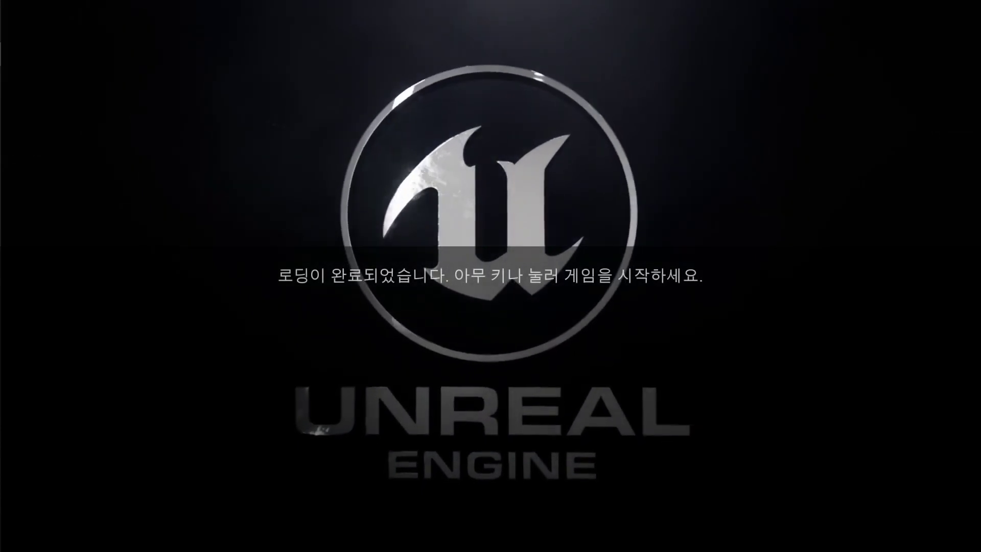
left_click(693, 332)
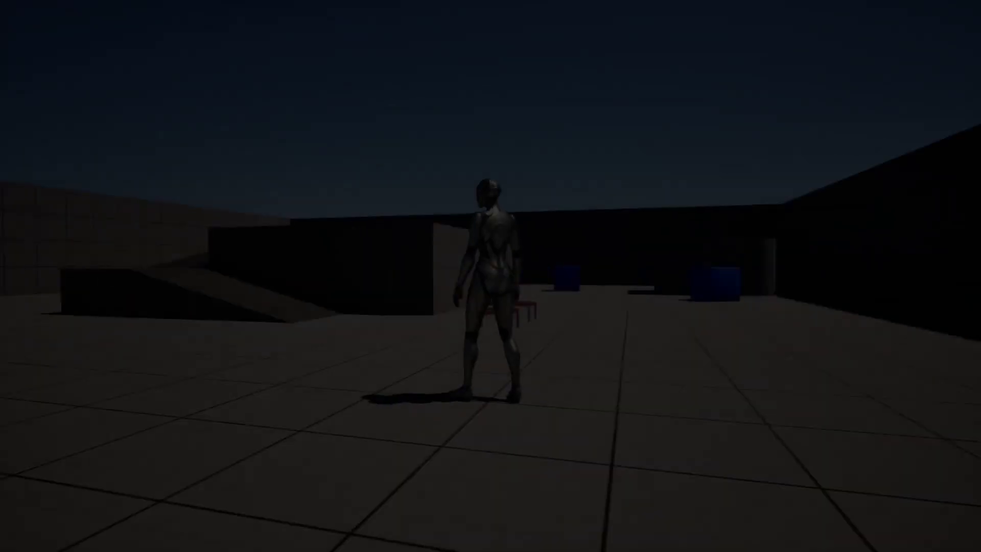
key("w")
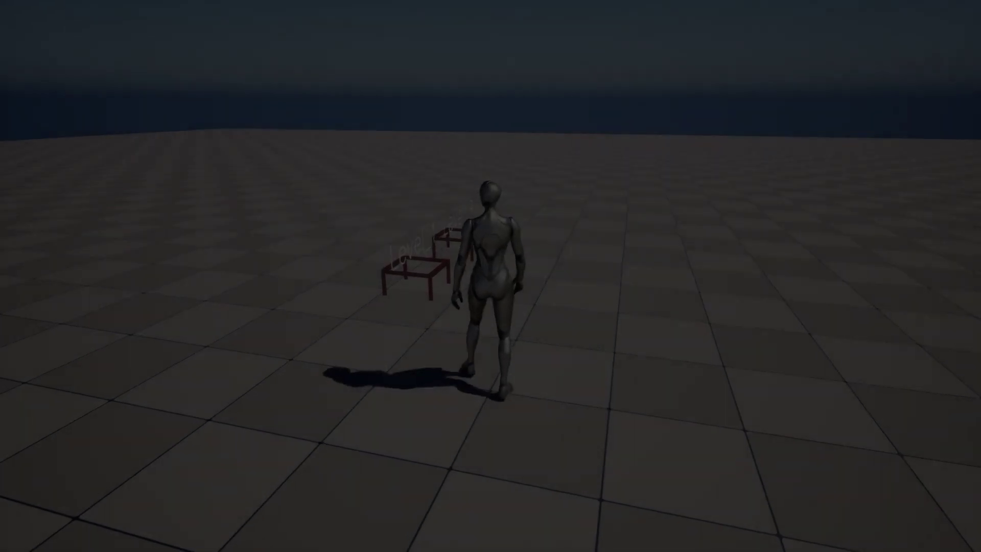
key("w")
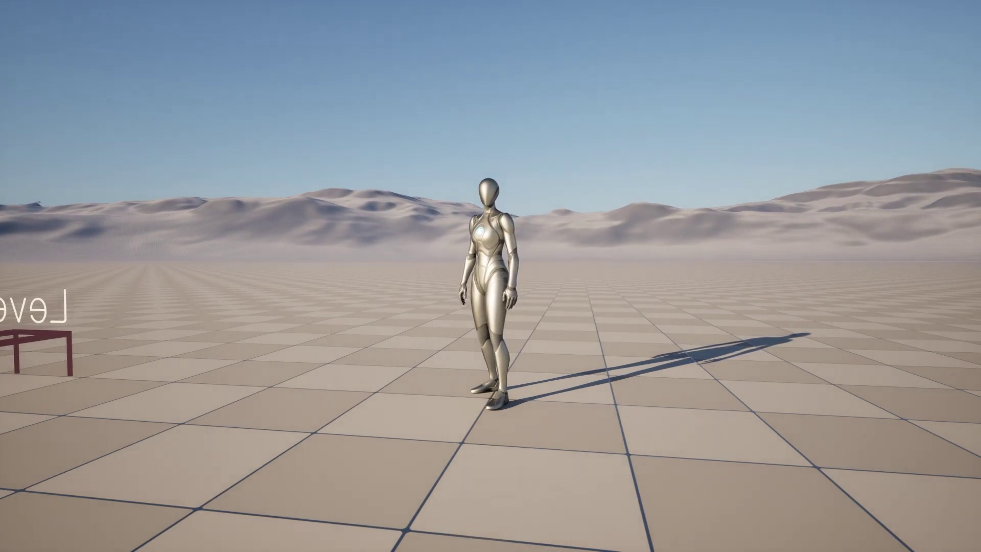
key("alt+F4")
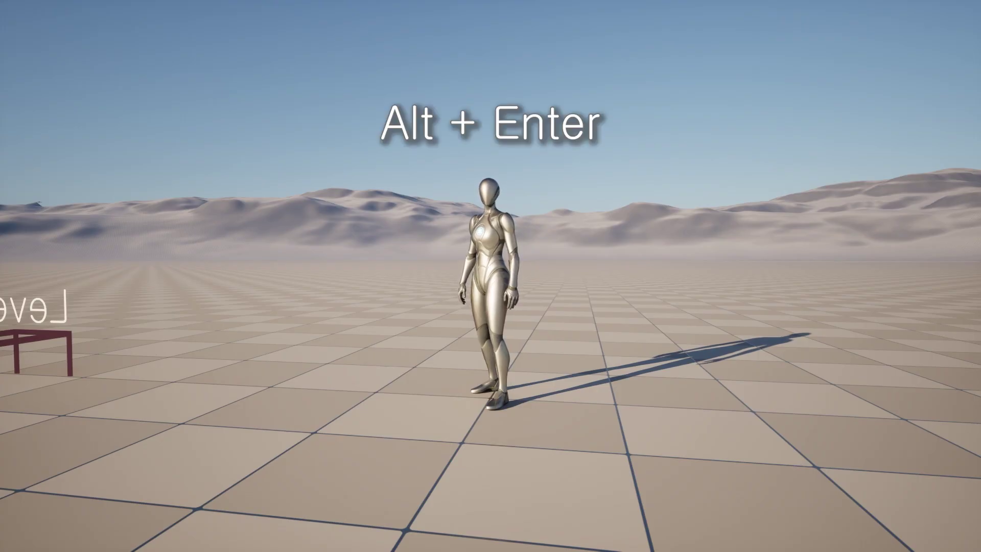
key("alt+Return")
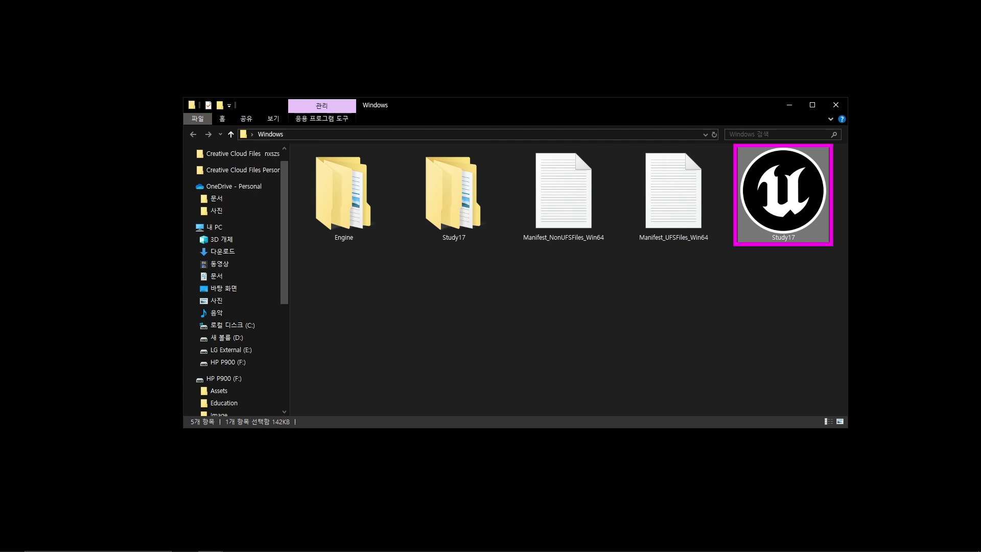
Rename the Study17 executable in the packaged Windows folder to MyFirstGame
key("F2")
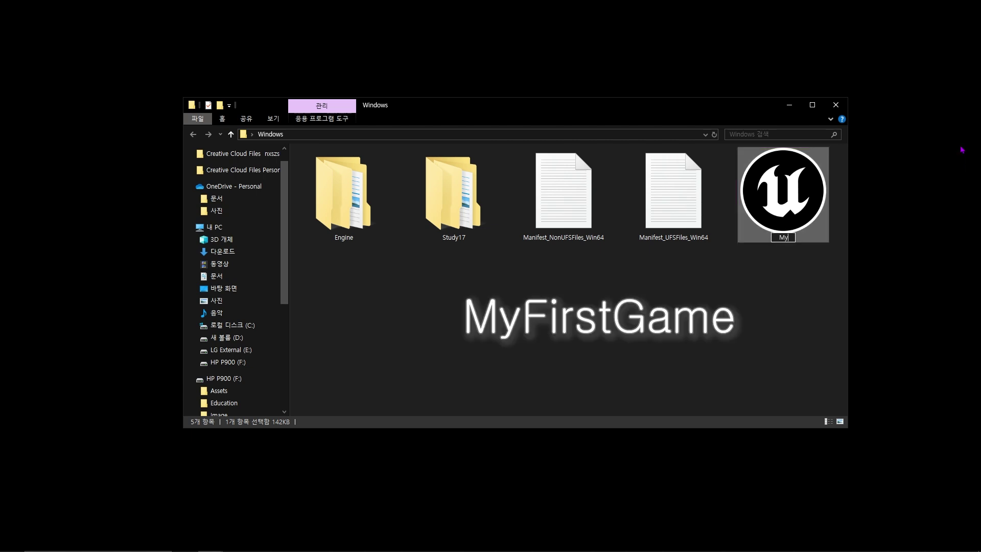
type("MyFirstGame")
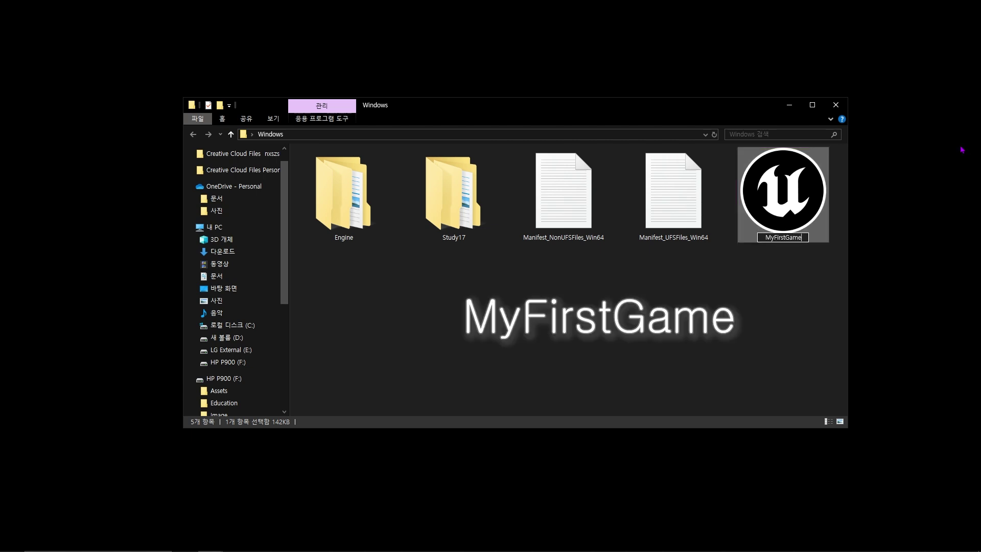
key("Return")
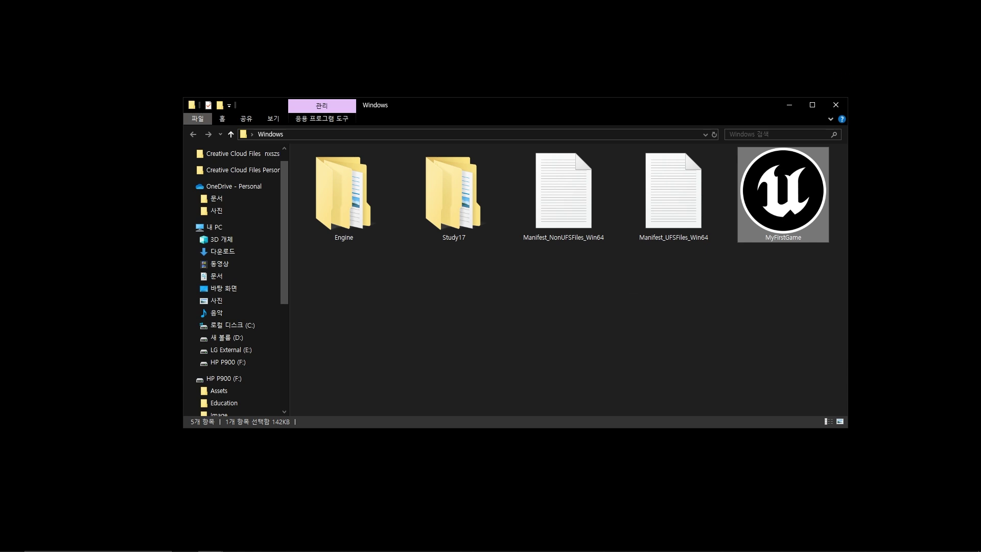
Create a shortcut to the MyFirstGame executable and move the shortcut onto the desktop
right_click(808, 196)
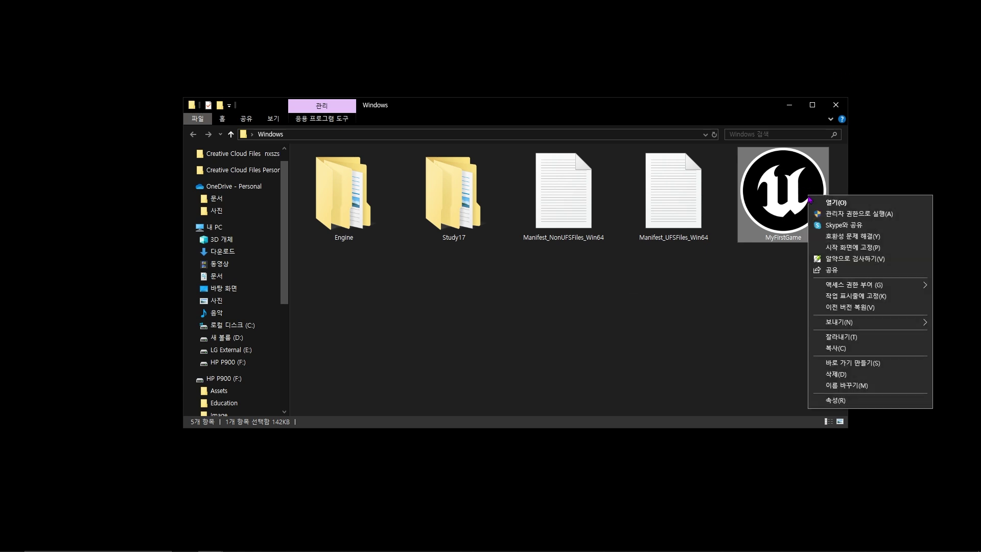
left_click(890, 367)
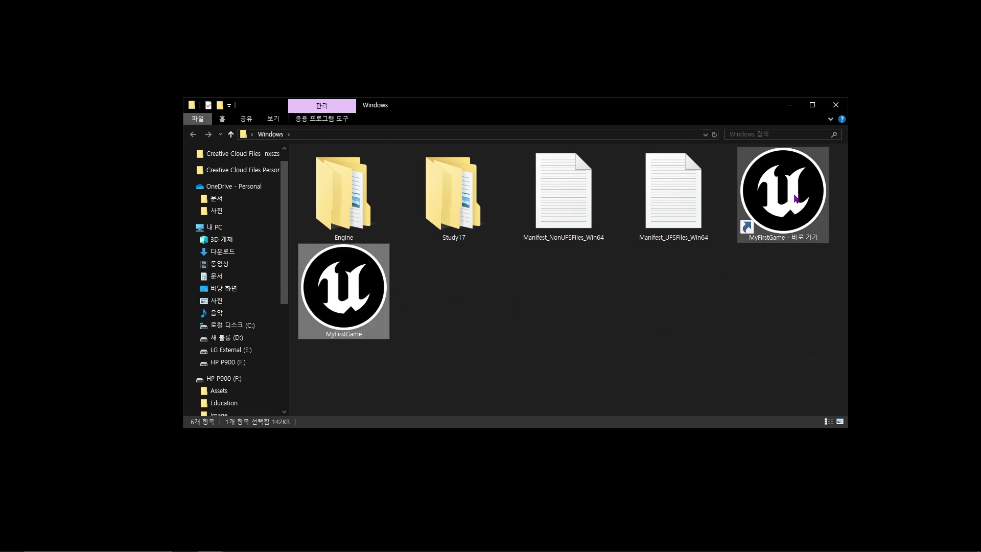
left_click(808, 215)
left_click_drag(809, 213, 118, 234)
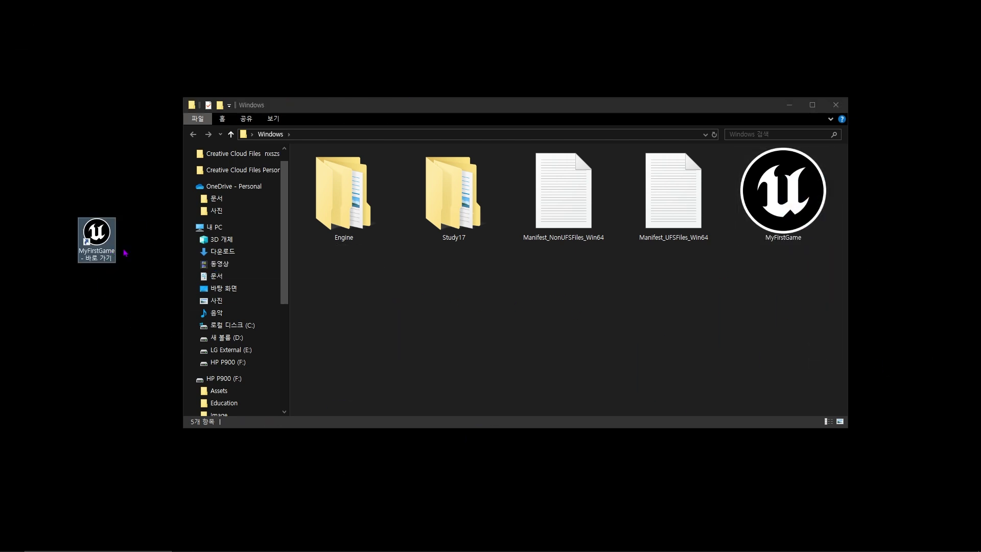
Rename the desktop shortcut to MyFirstGame and test it by launching the game and closing its window
key("F2")
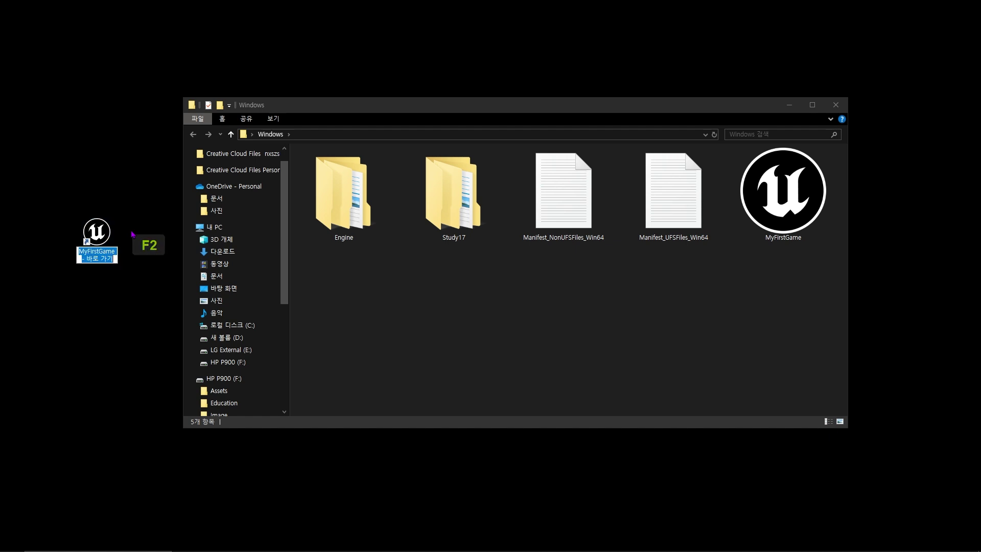
key("Right")
key("shift+Home")
key("BackSpace")
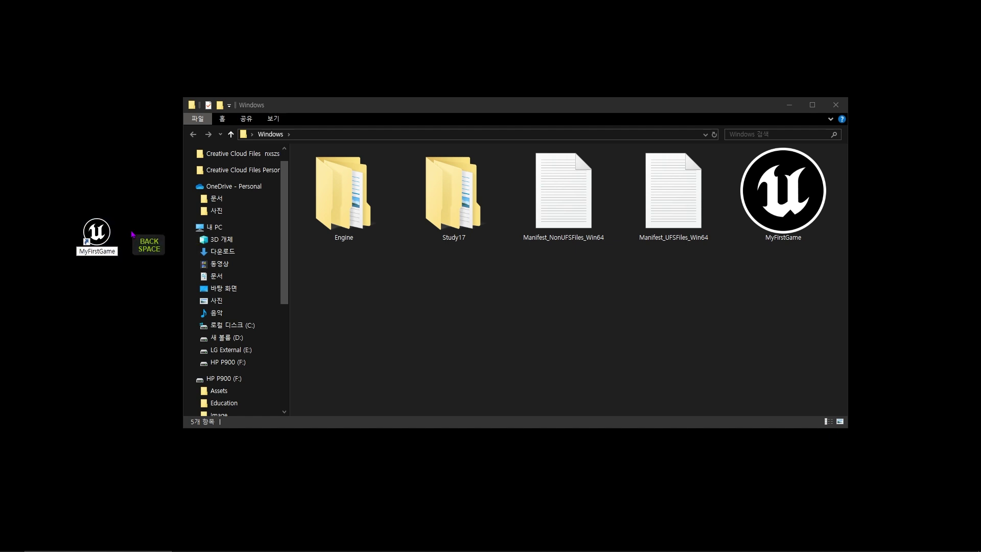
key("Return")
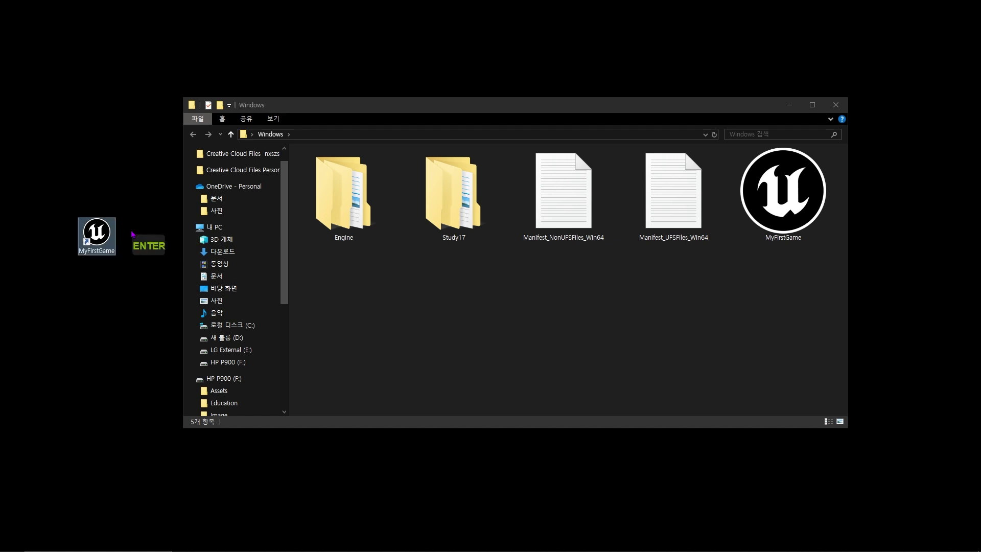
left_click(97, 238)
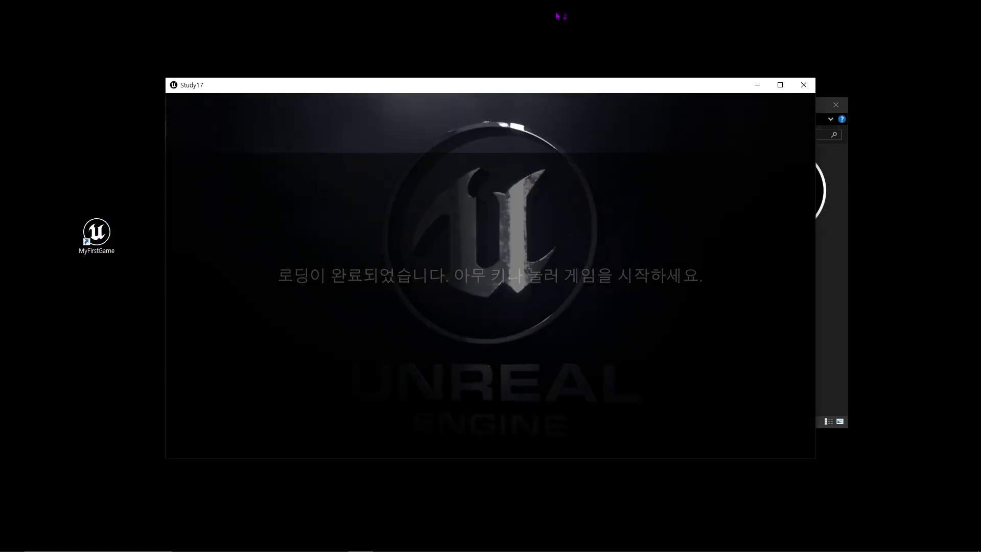
left_click(806, 85)
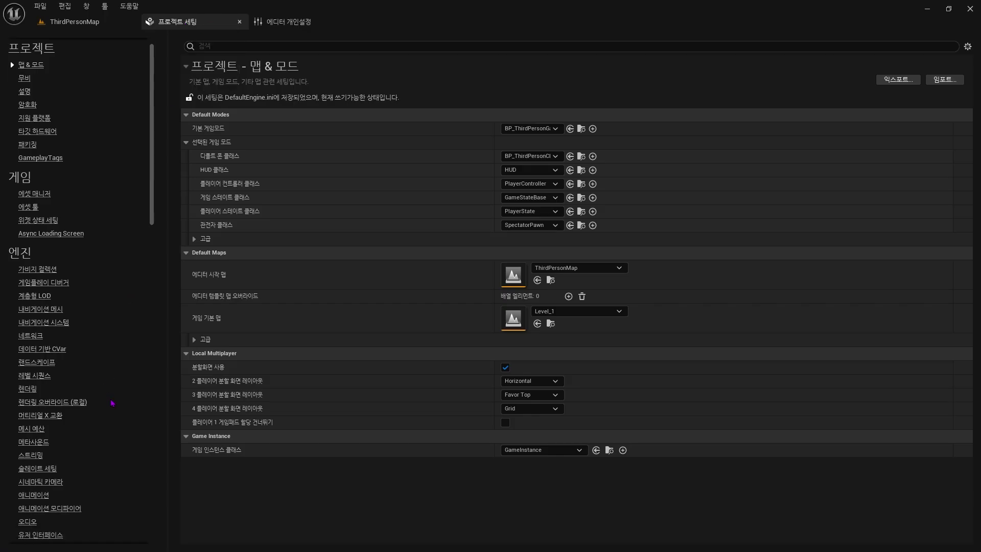
Return to the project settings and show the Windows platform's splash images and game icon
scroll(112, 403, "down", 15)
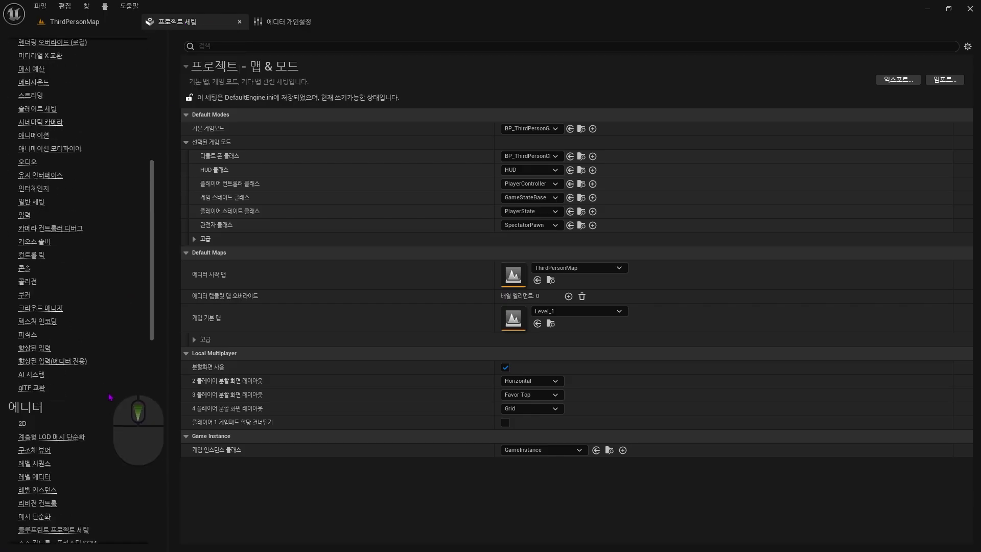
scroll(110, 409, "down", 5)
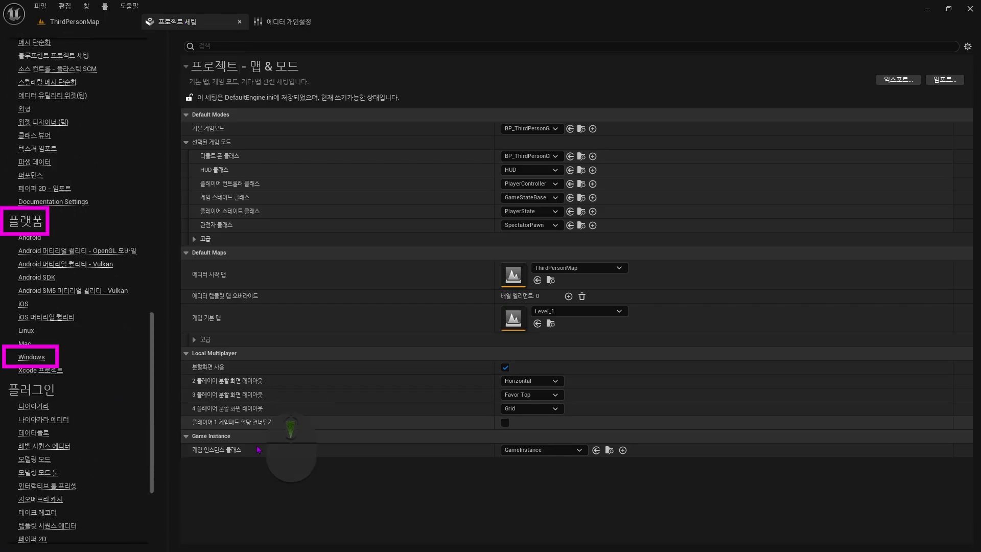
left_click(43, 358)
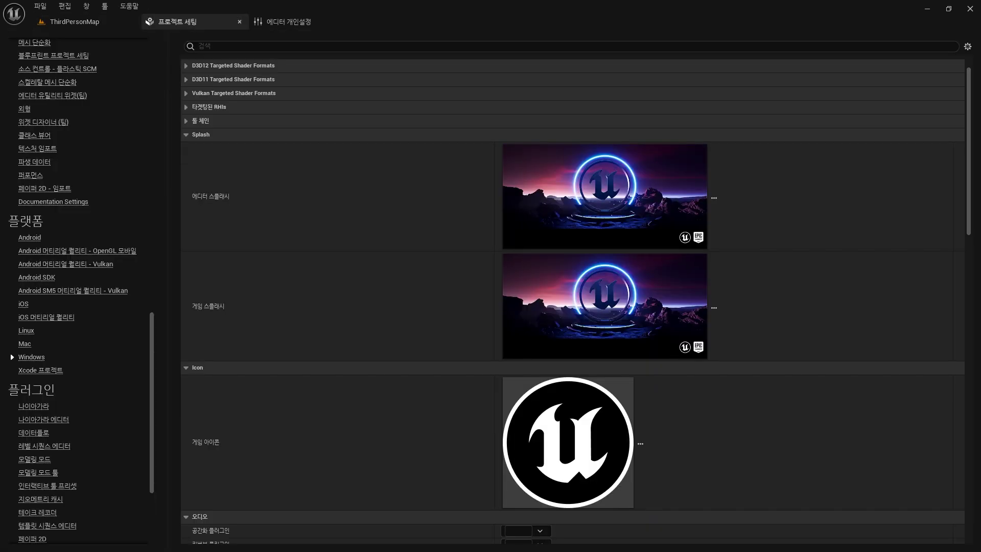
mouse_move(642, 181)
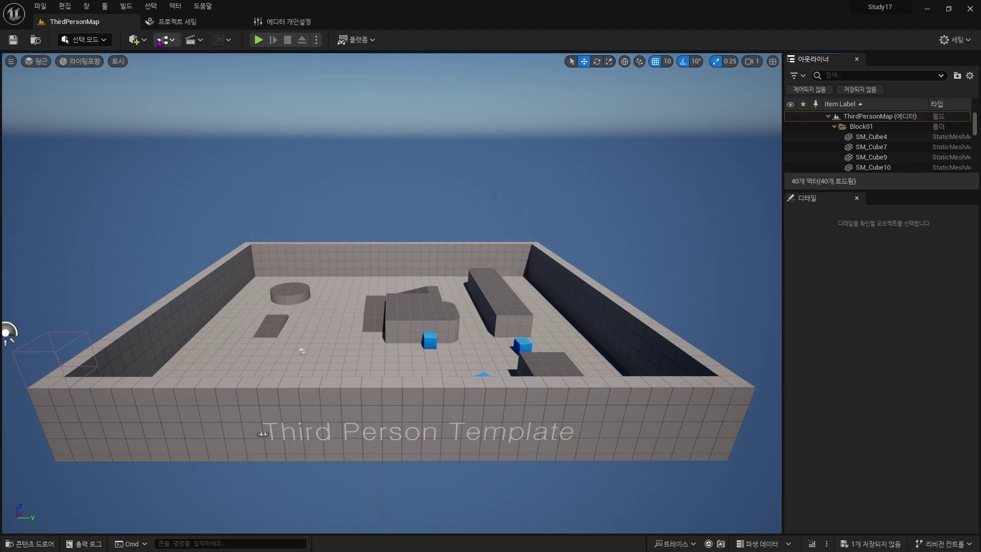
Add a Cine Camera Actor to the floor area of ThirdPersonMap
left_click(147, 40)
type("시네")
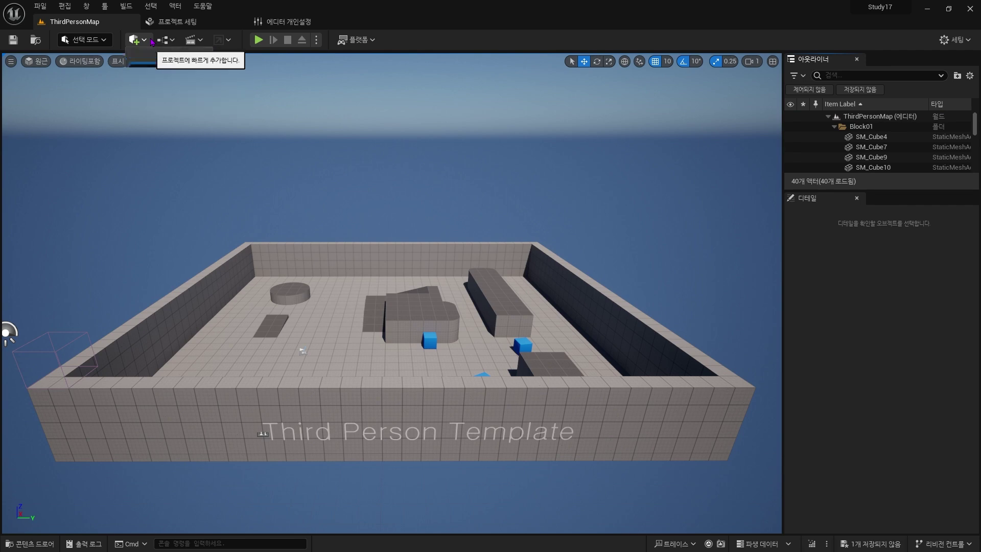
left_click_drag(181, 89, 366, 320)
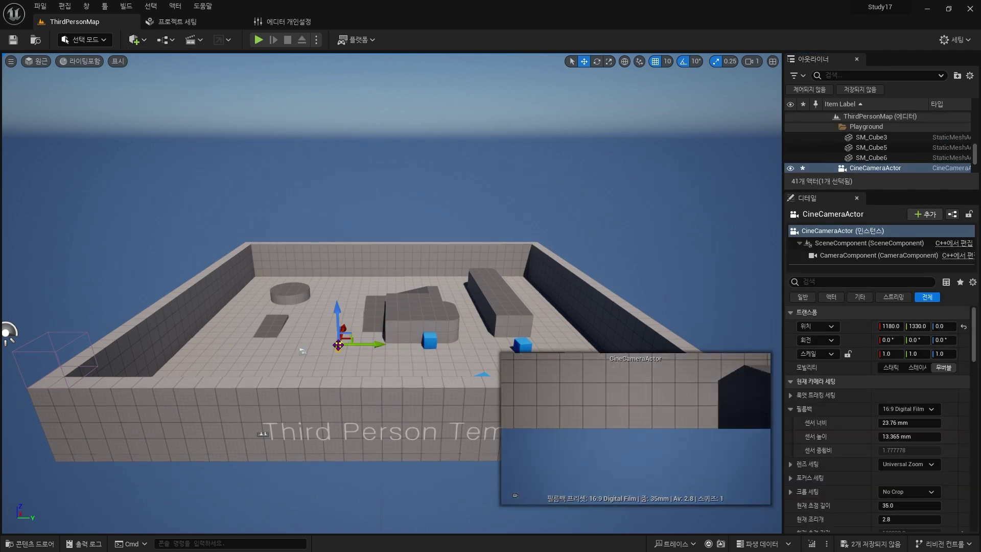
Pilot the CineCameraActor until it frames the three blue cubes and set its current focal length to about 25.37
key("f")
right_click(409, 285)
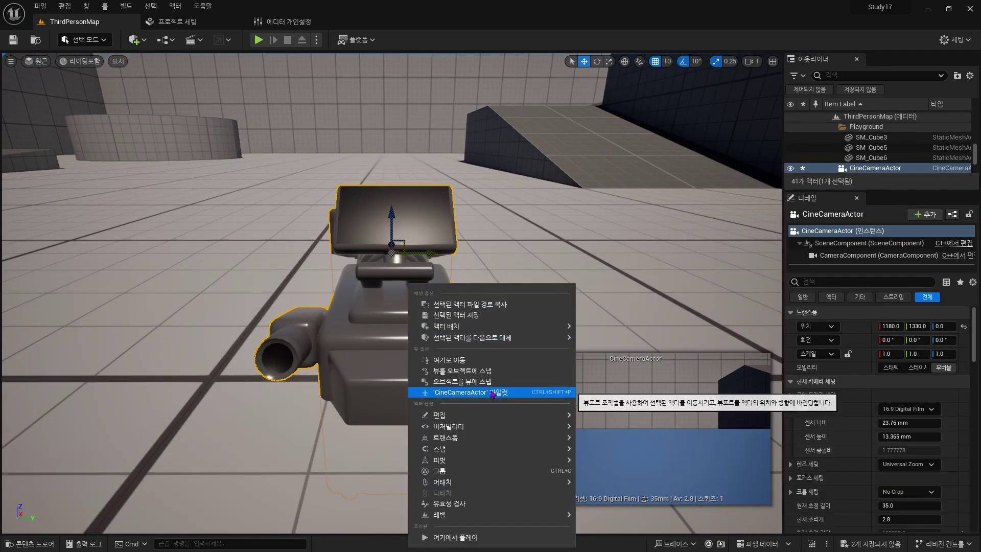
left_click(491, 393)
key("s")
right_click_drag(506, 292, 745, 324)
key("q")
key("w")
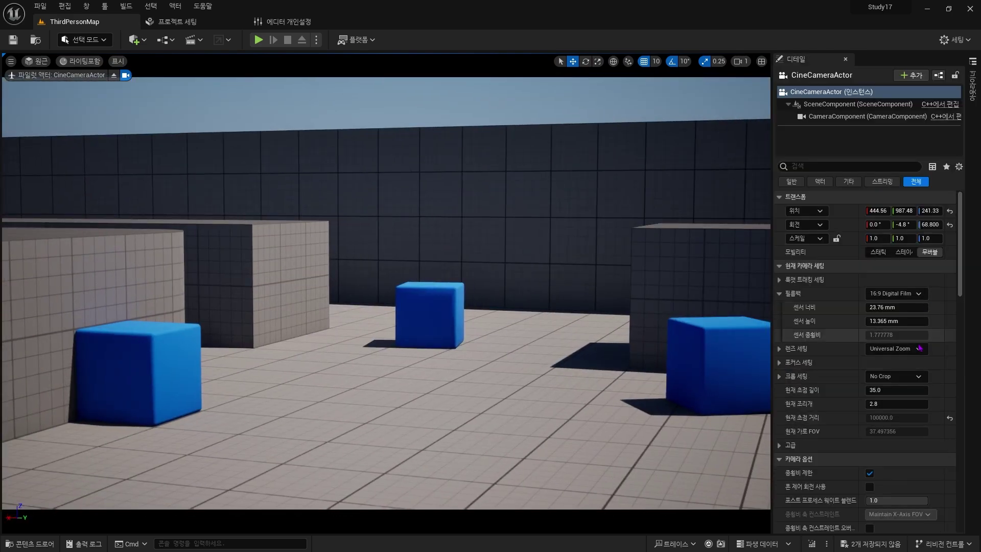
left_click_drag(891, 392, 889, 393)
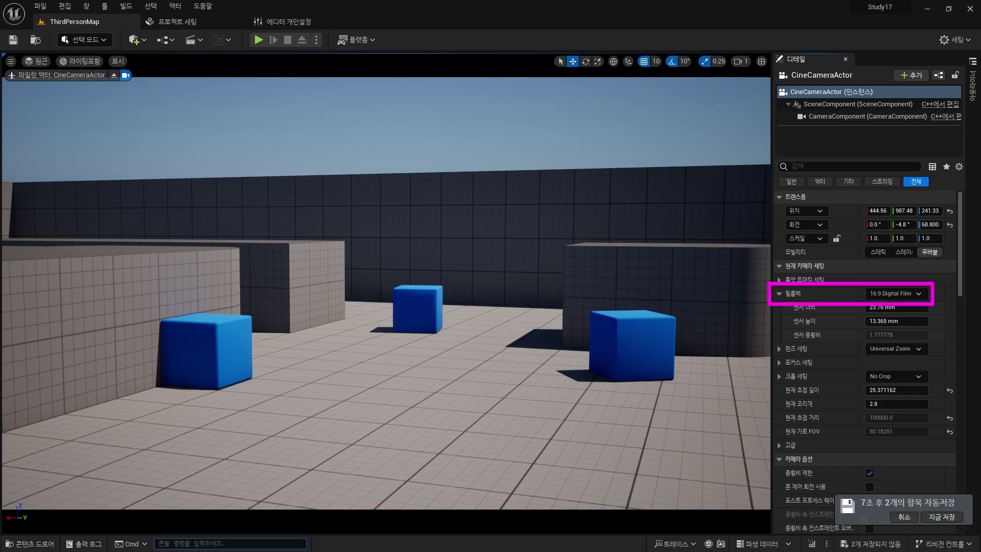
Capture the camera view as a high-resolution screenshot with the console command highresshot 720x320
key("grave")
type("hig")
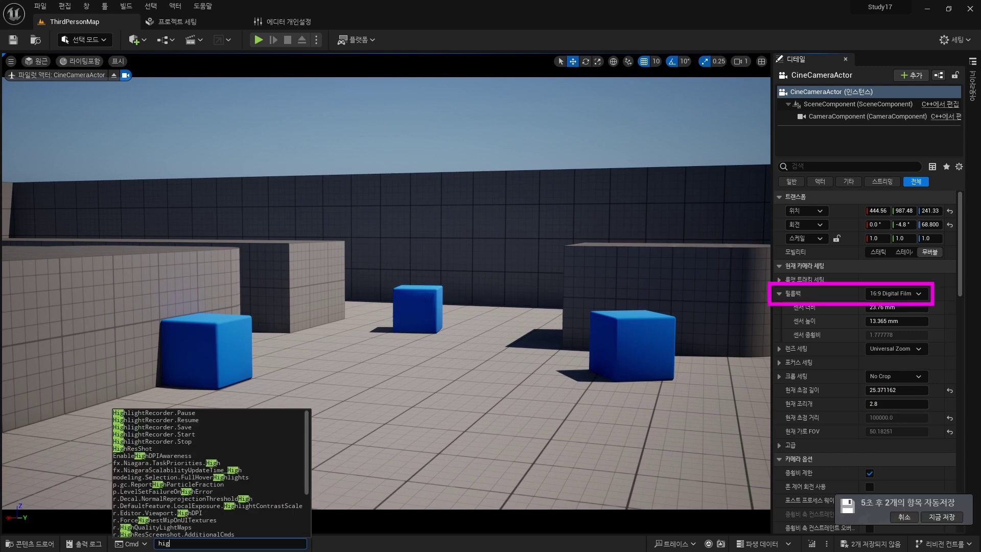
type("hres")
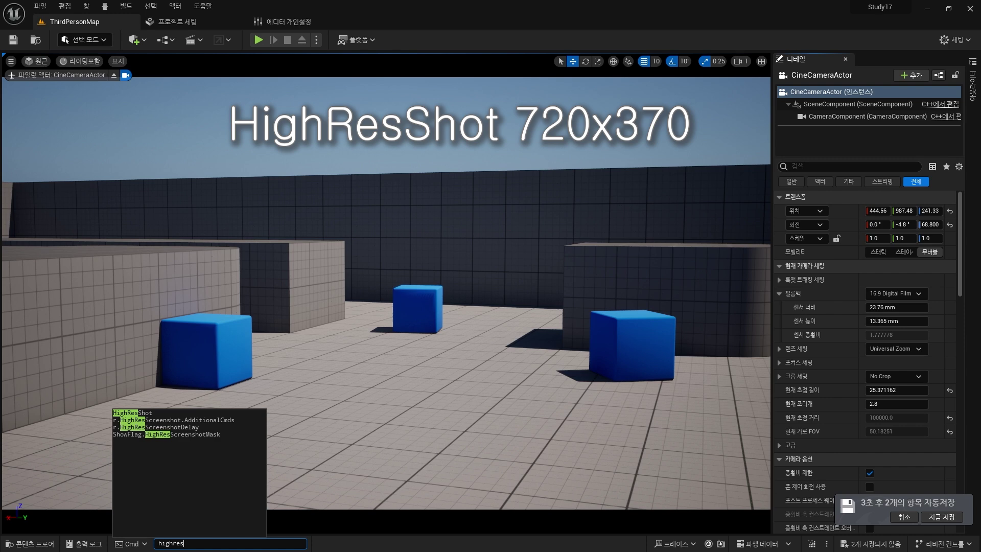
type("shot")
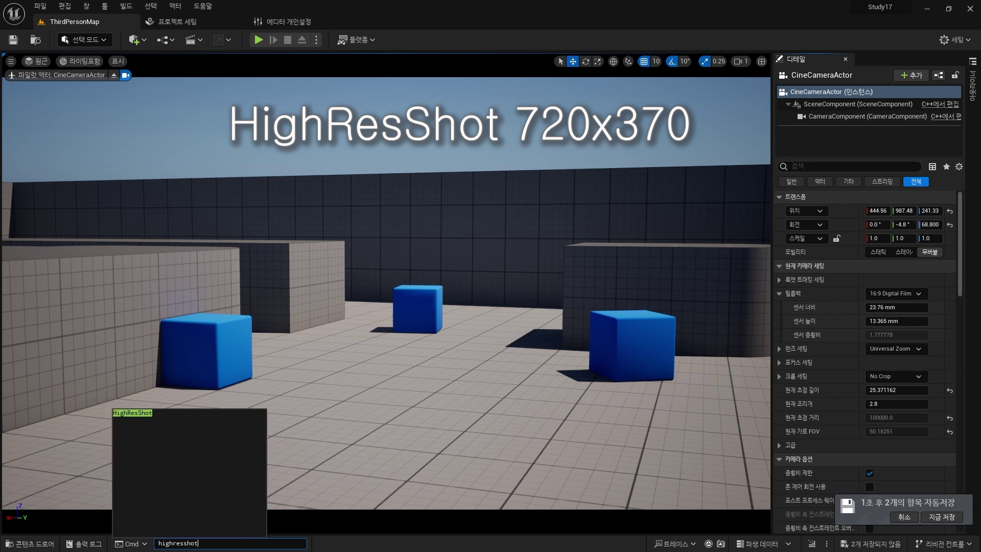
type(" 720x")
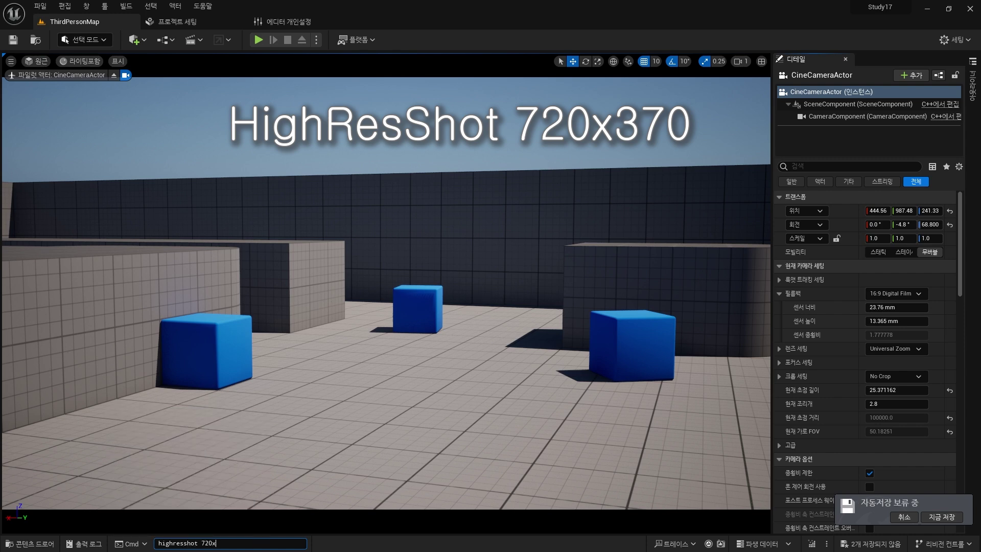
type("32")
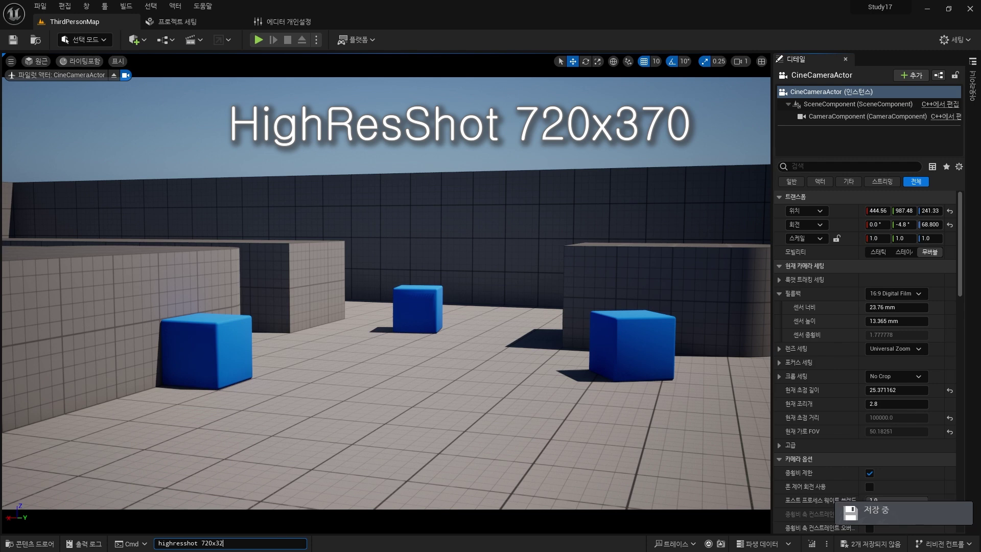
type("0")
key("Return")
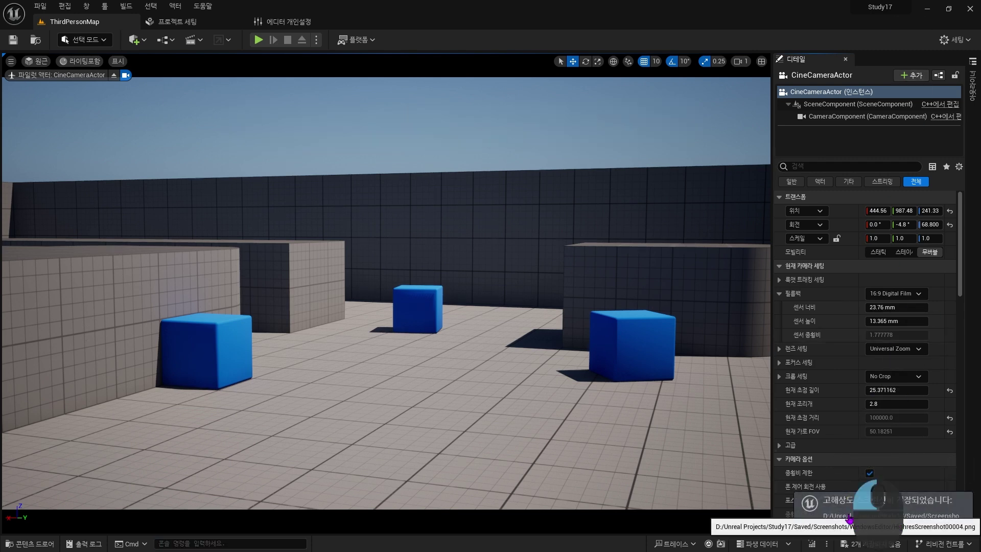
View HighresScreenshot00004.png from the saved screenshots folder and copy the path of its WindowsEditor folder
left_click(894, 515)
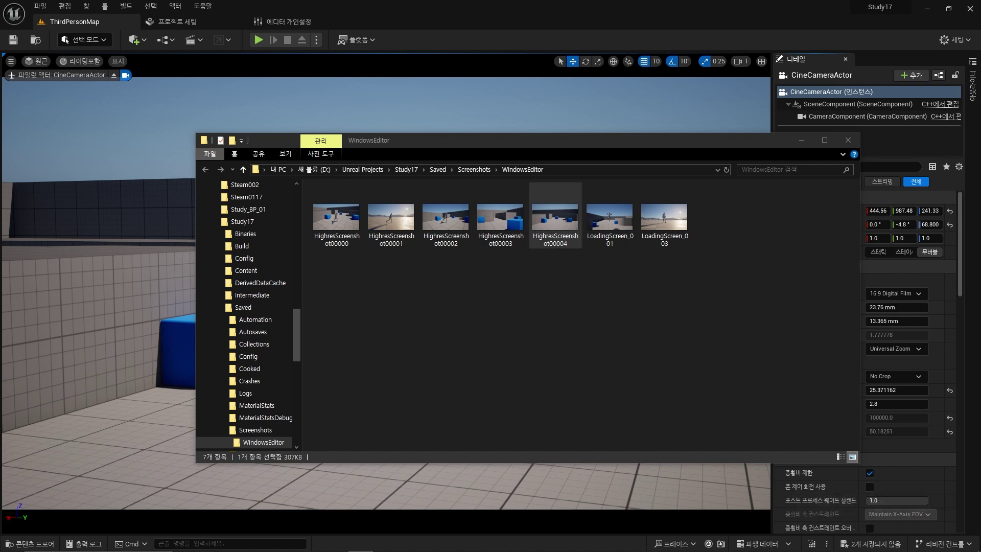
key("Return")
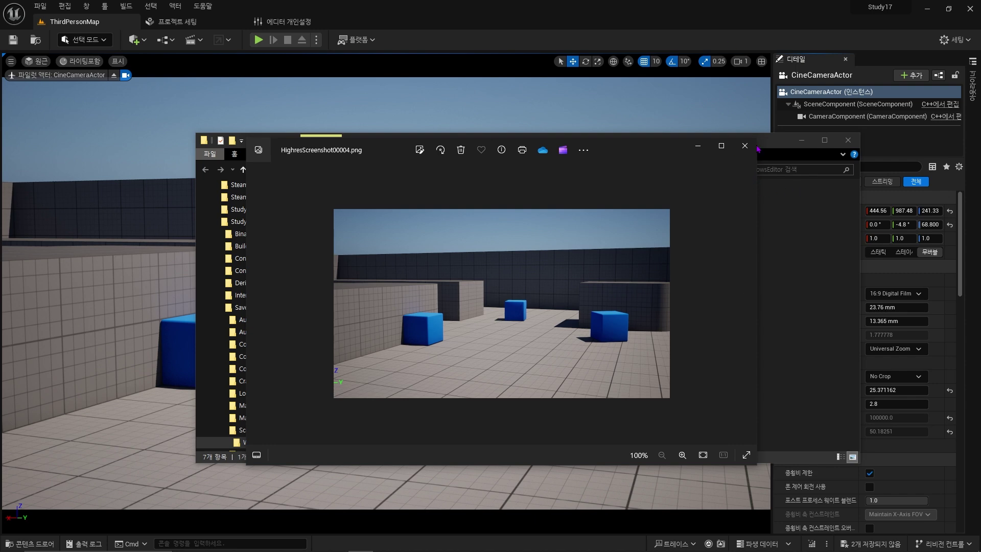
left_click(744, 145)
key("alt+d")
key("ctrl+c")
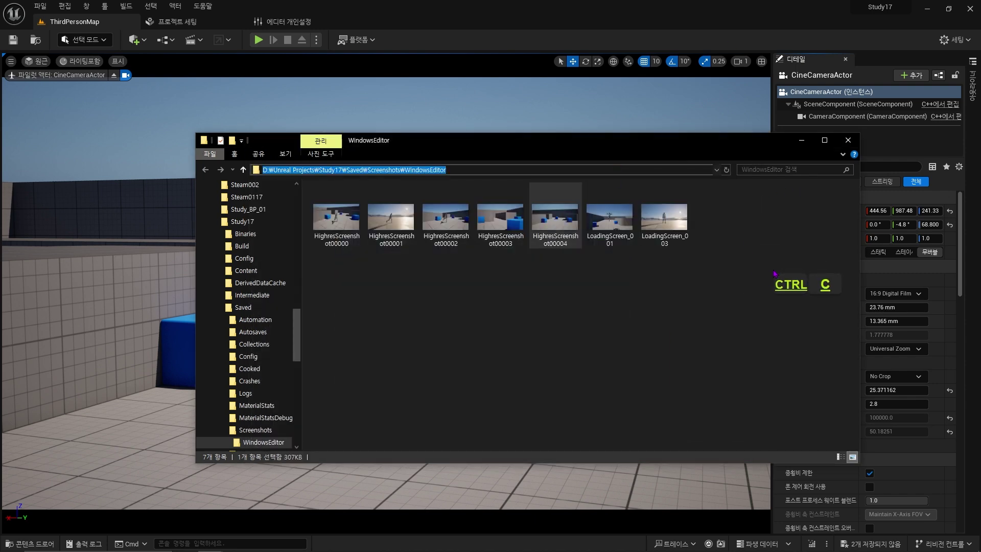
left_click(773, 276)
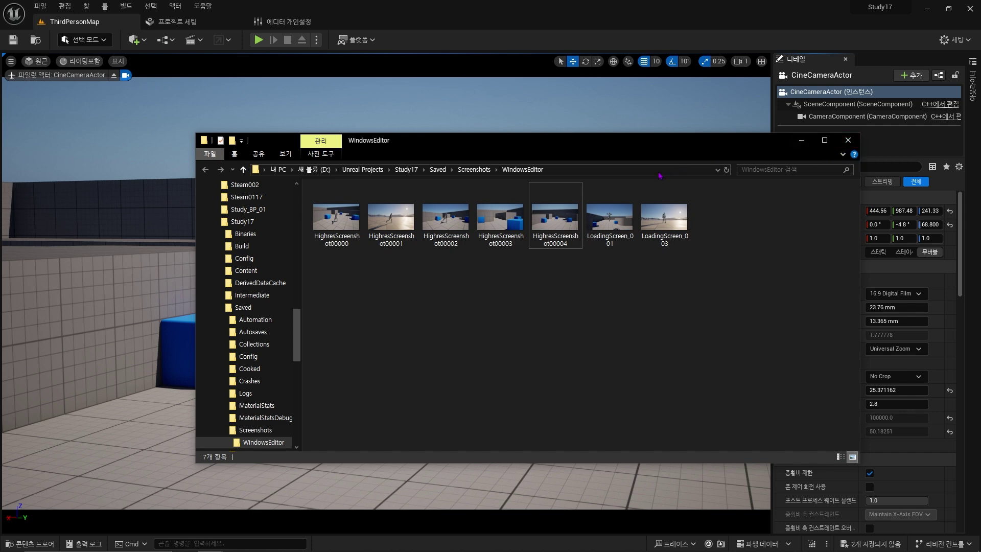
In the Windows project settings, set the editor splash to HighresScreenshot00004 from the copied WindowsEditor folder path
left_click(192, 23)
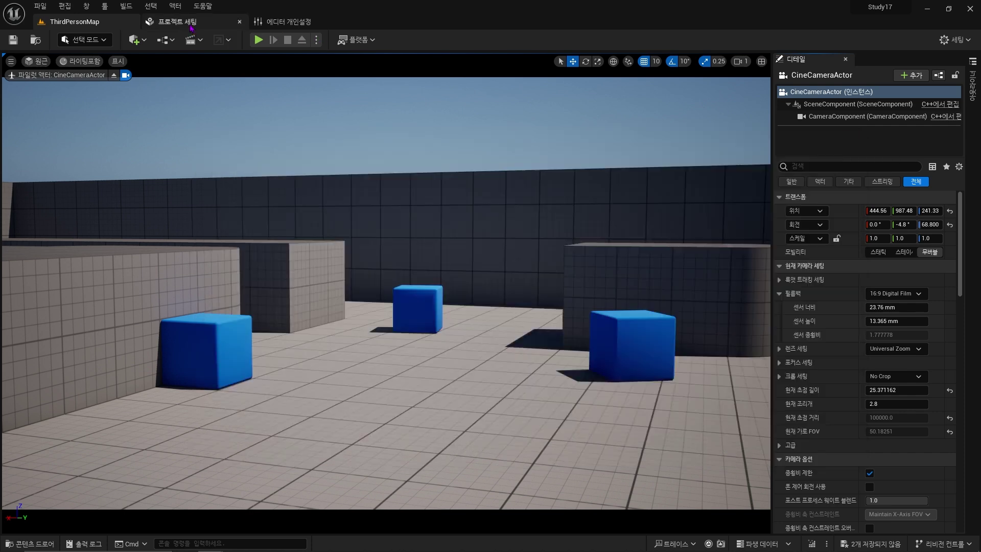
left_click(714, 197)
left_click(191, 24)
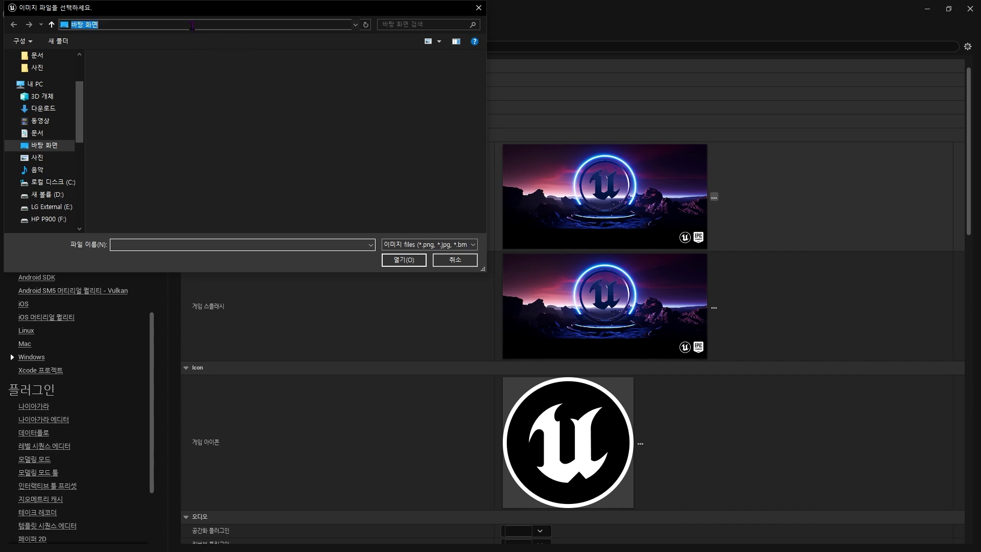
key("ctrl+v")
key("Return")
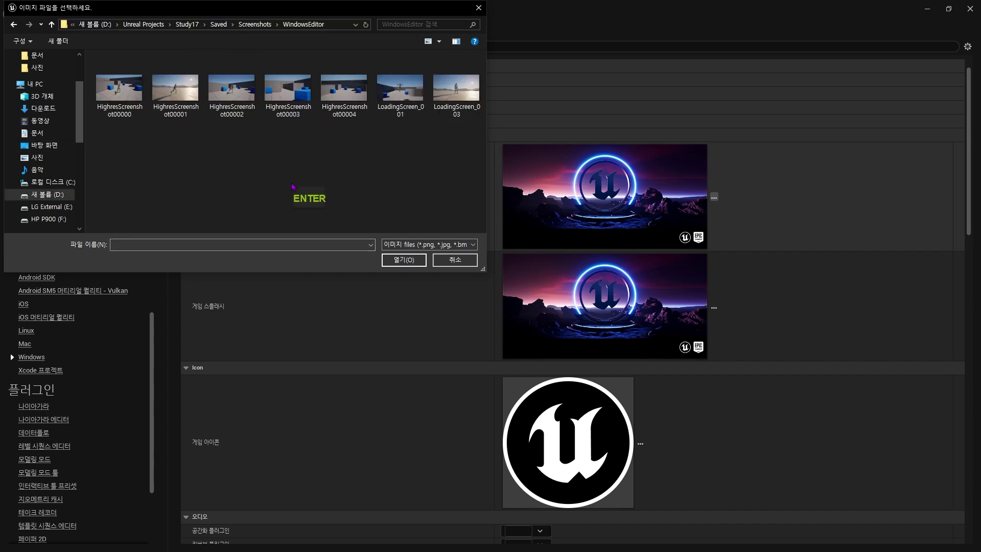
double_click(350, 95)
Set the game splash to HighresScreenshot00004 from the WindowsEditor screenshots folder
left_click(715, 318)
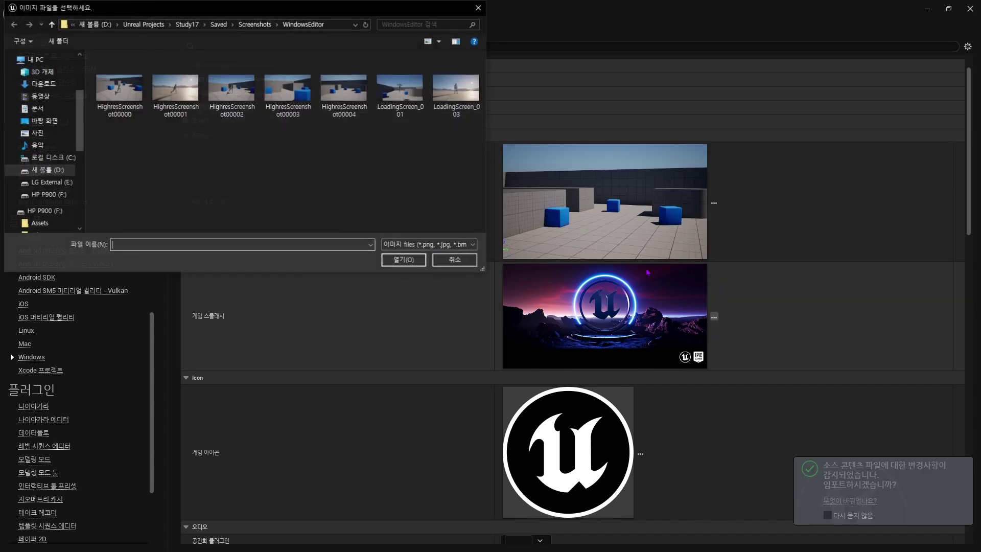
left_click(330, 26)
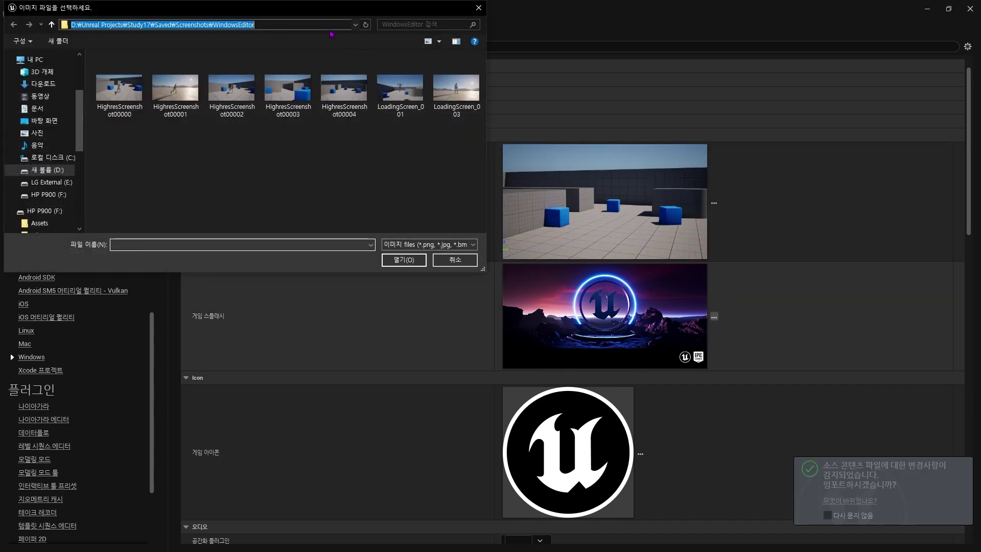
double_click(335, 93)
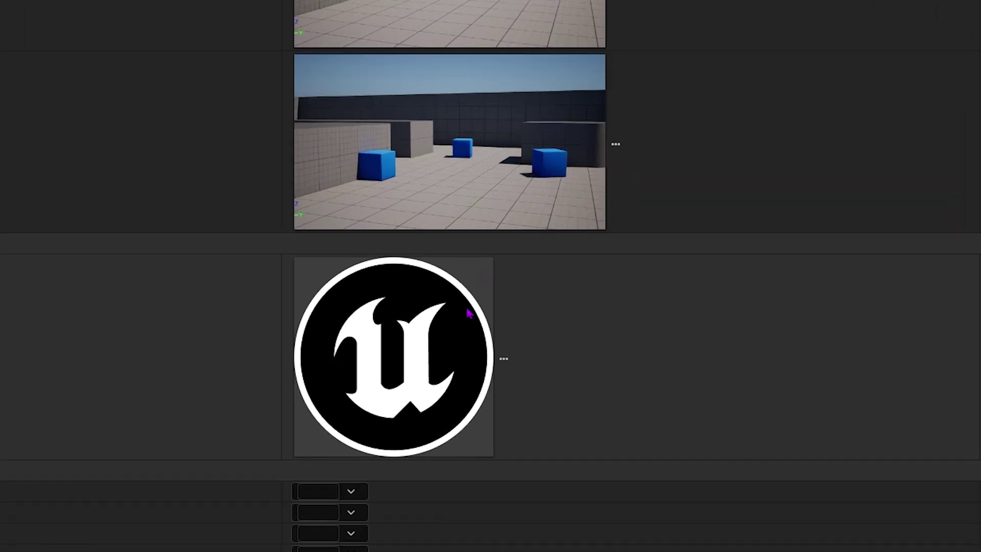
Switch to the browser and open the Greenfish Icon Editor Pro page on greenfishsoftware.org
mouse_move(615, 388)
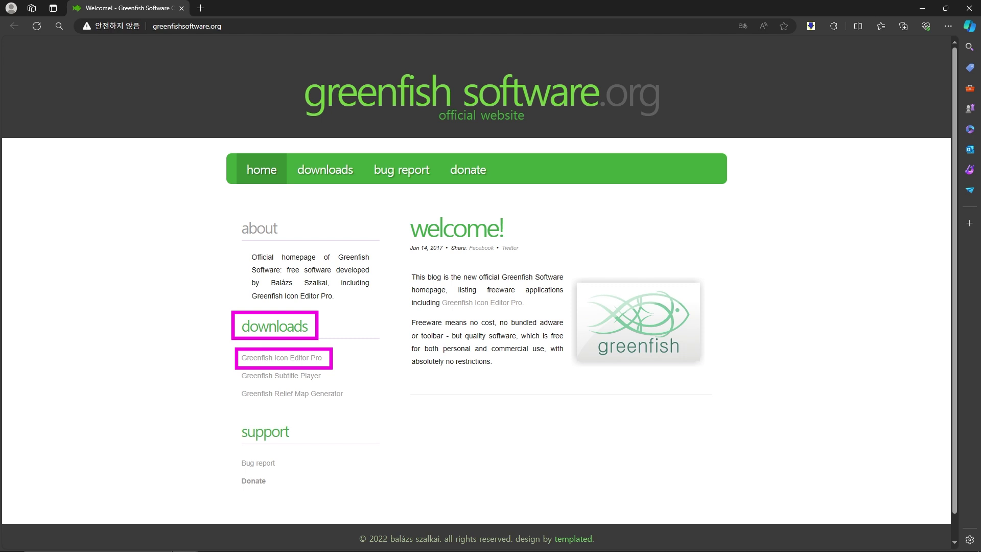
left_click(321, 359)
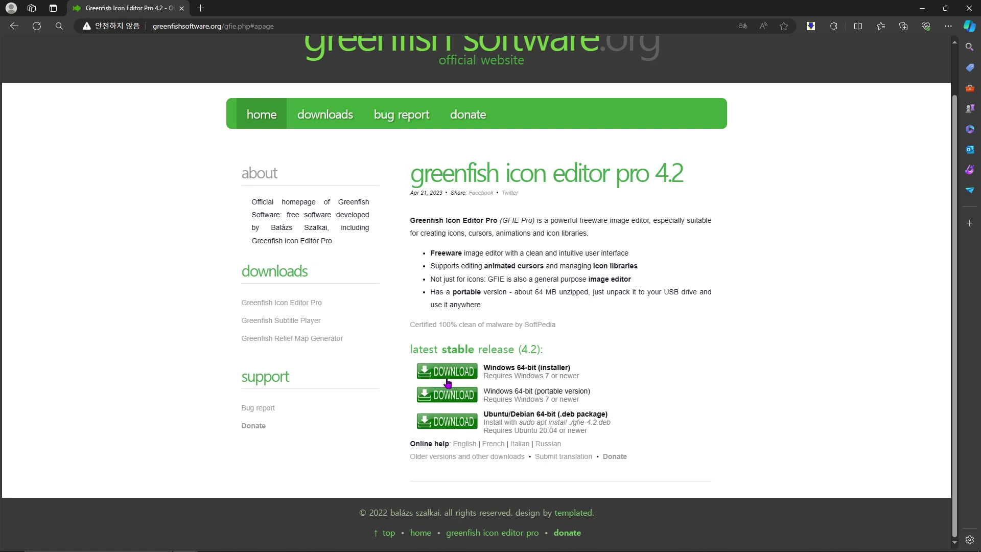
Download the Windows 64-bit installer of Greenfish Icon Editor Pro 4.2 and keep the file despite the browser's security warnings
left_click(526, 383)
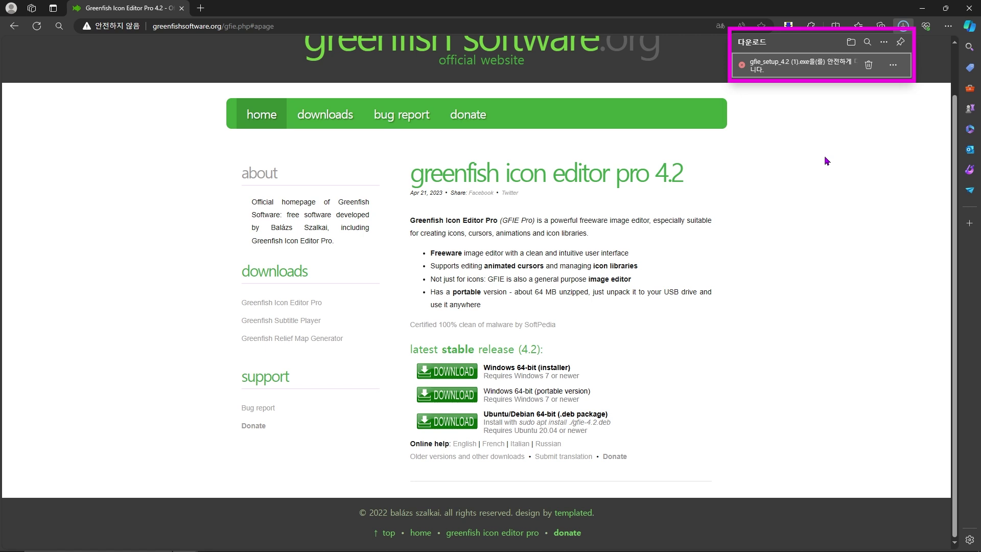
left_click(893, 67)
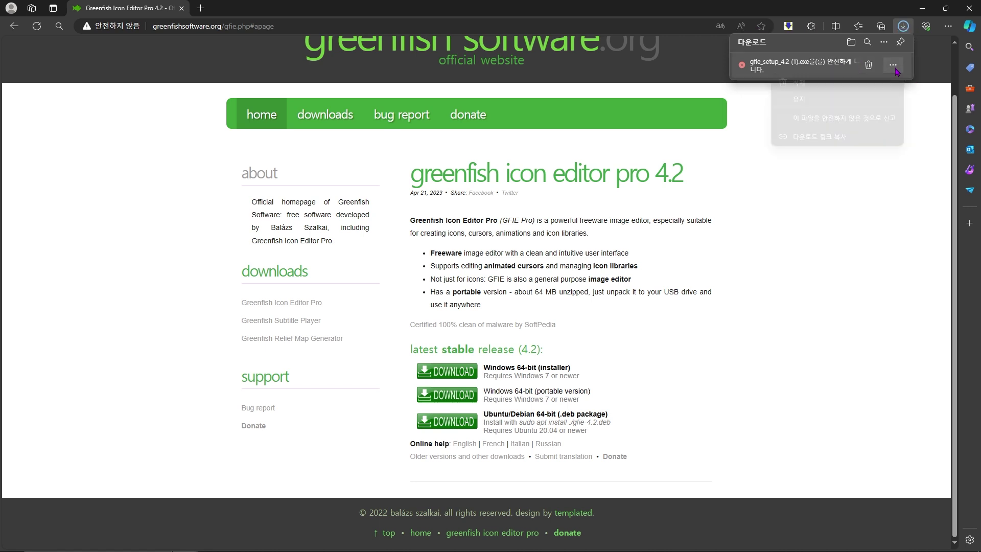
left_click(886, 102)
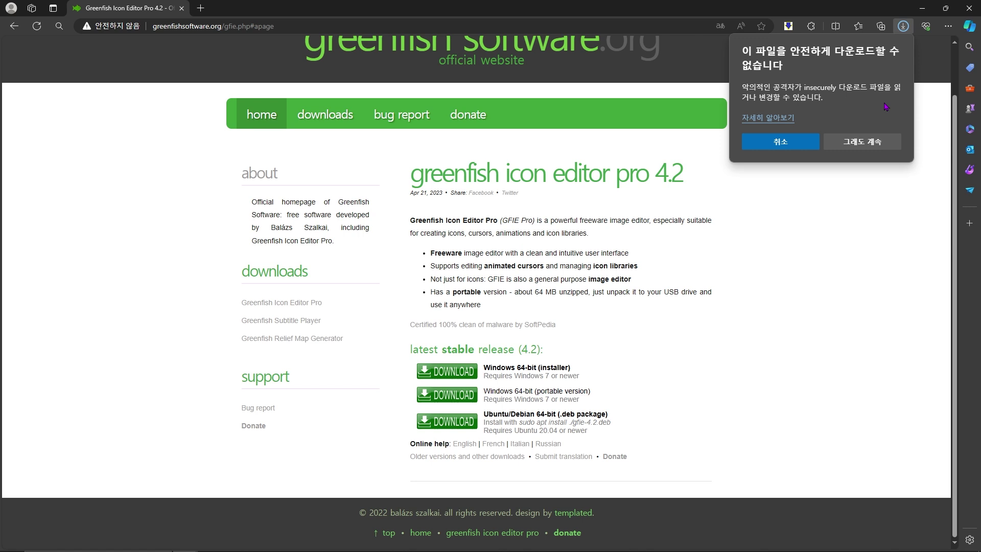
left_click(874, 143)
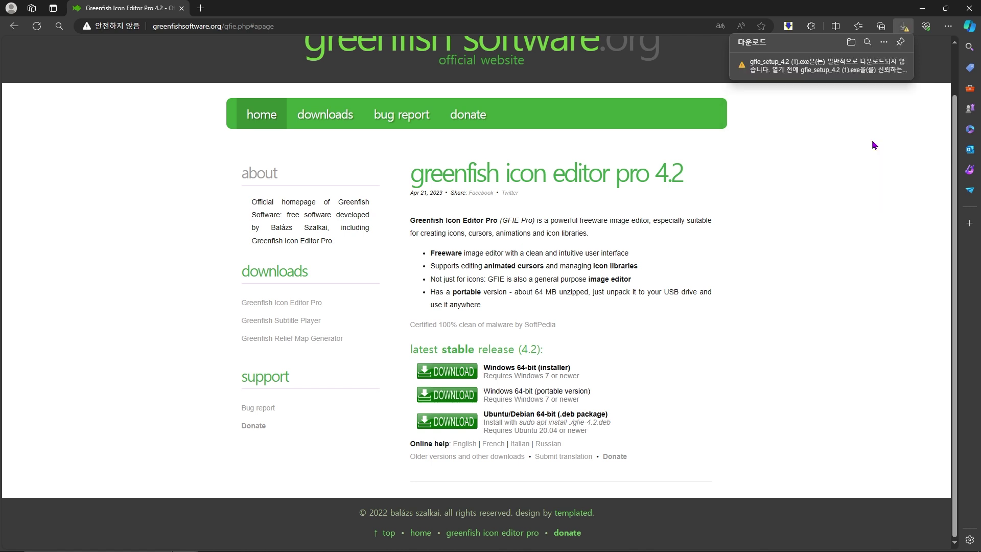
left_click(894, 67)
left_click(882, 99)
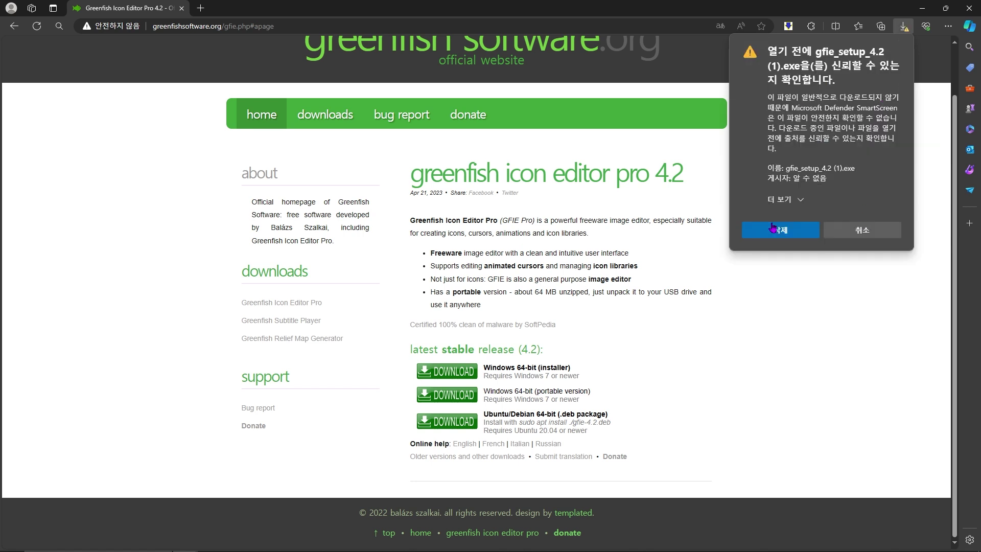
left_click(800, 200)
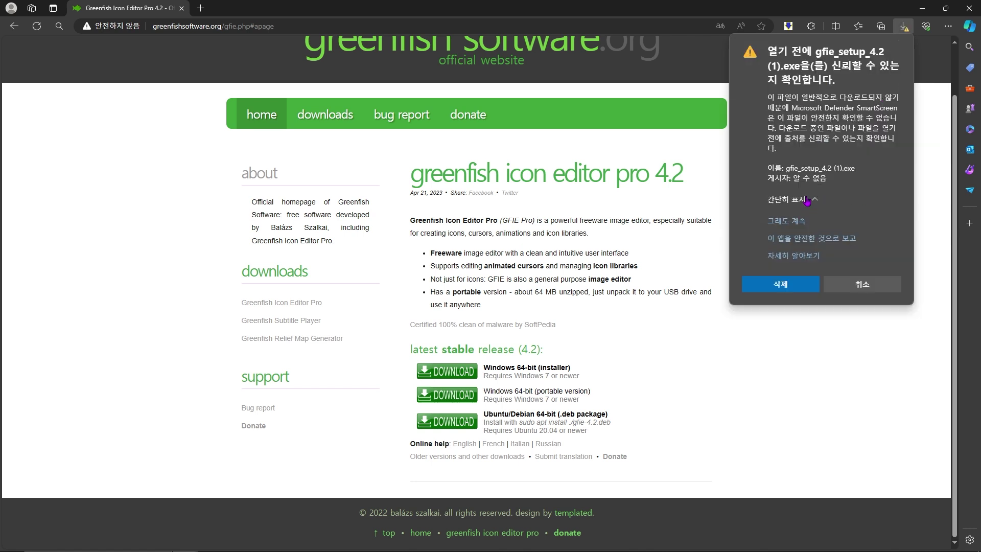
left_click(786, 222)
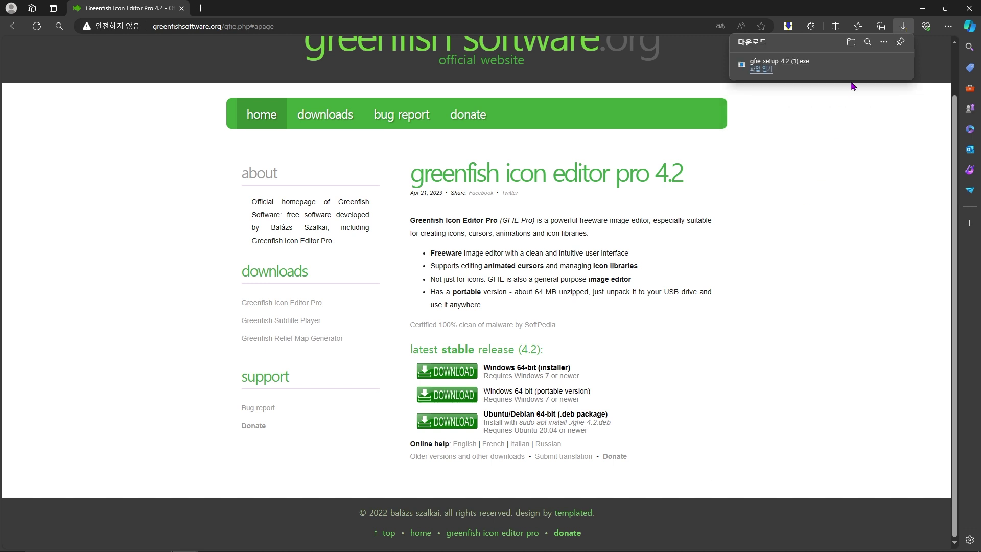
Open the downloaded gfie_setup_4.2 (1).exe installer and allow it to run past Microsoft Defender SmartScreen
left_click(770, 77)
left_click(393, 210)
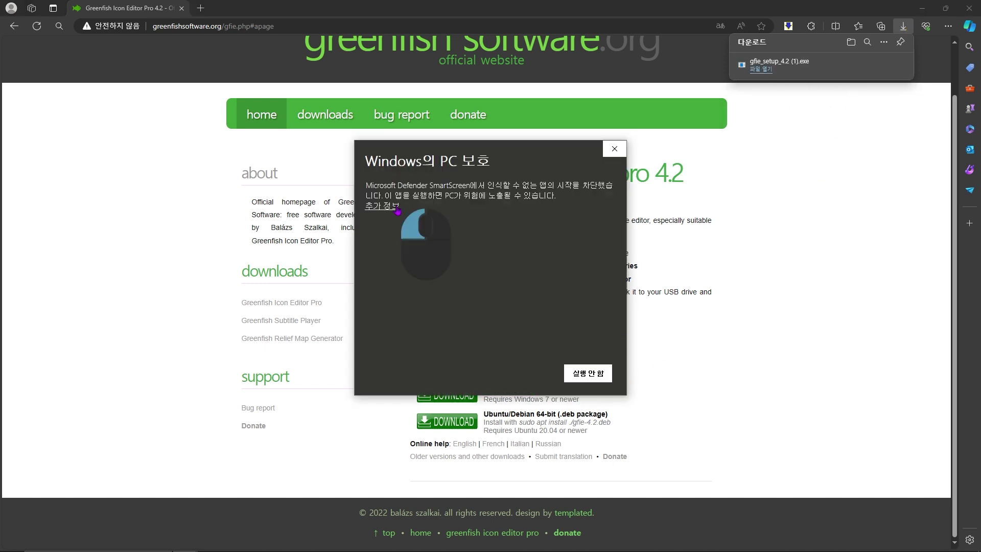
left_click(539, 377)
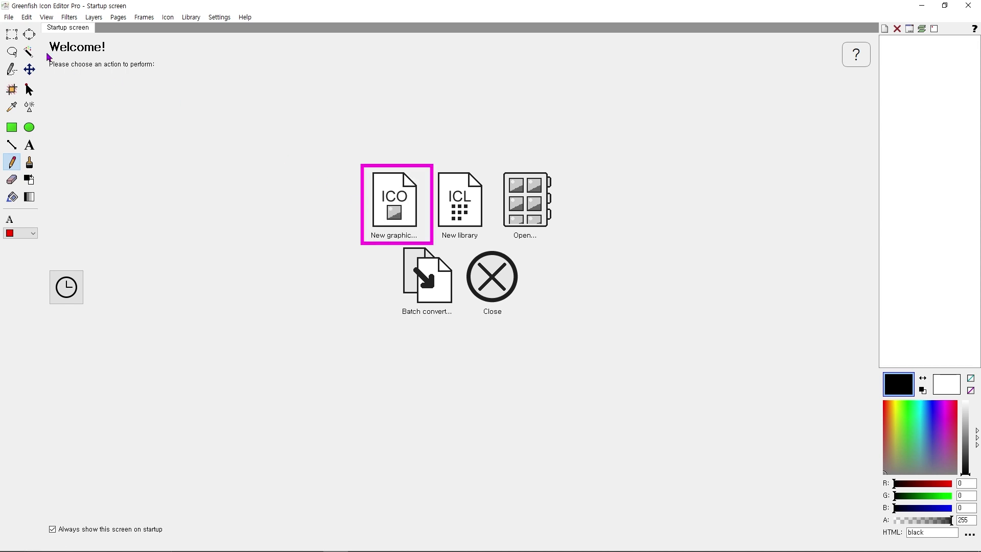
In Greenfish Icon Editor Pro, create a new 256 x 256 graphic
left_click(8, 17)
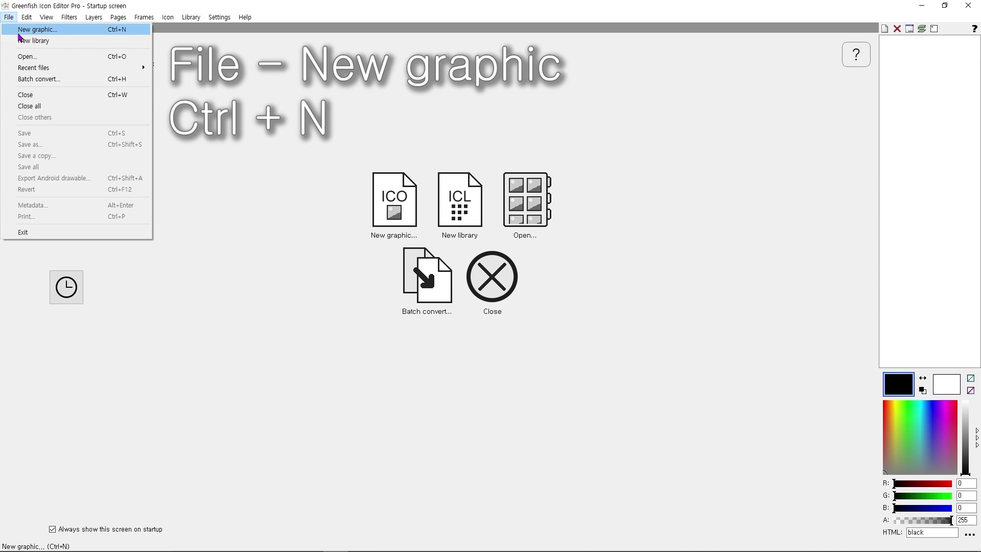
left_click(40, 29)
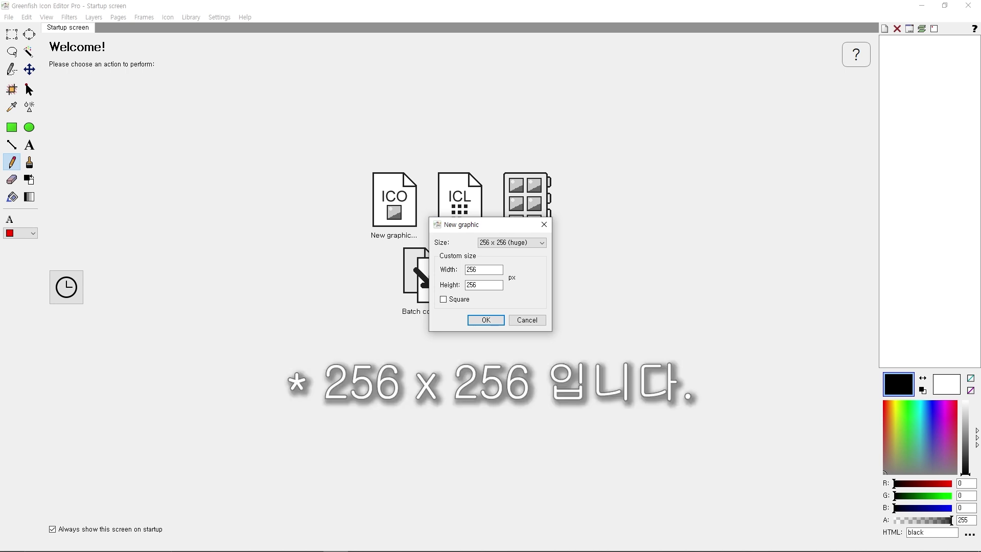
left_click(485, 320)
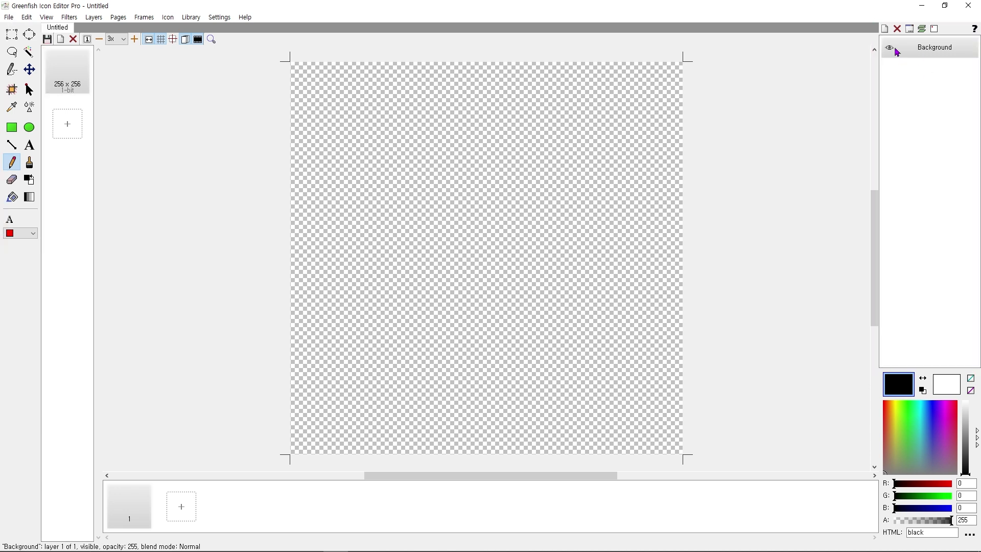
Add a layer above the background and fill it entirely with magenta #FF00F3
left_click(886, 31)
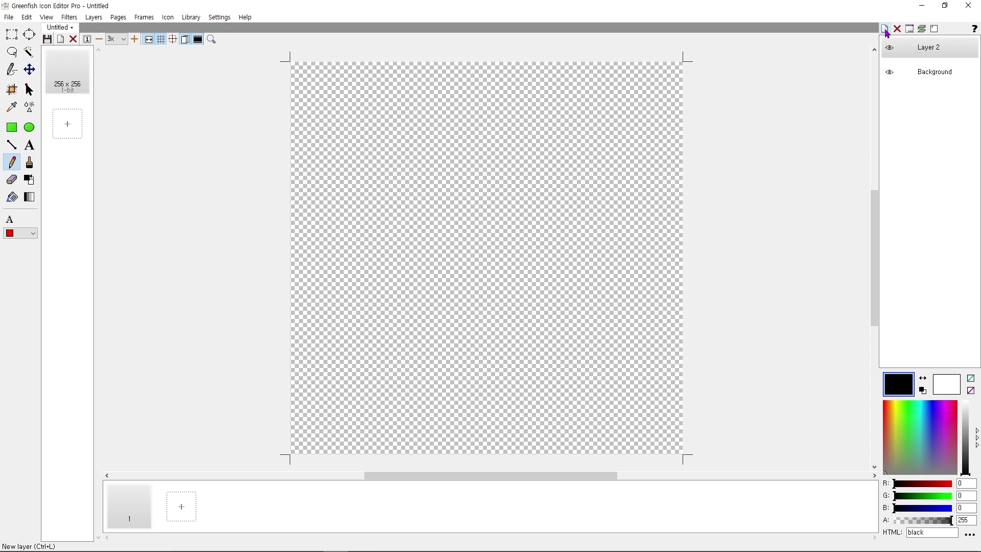
left_click(949, 401)
left_click_drag(951, 393, 945, 401)
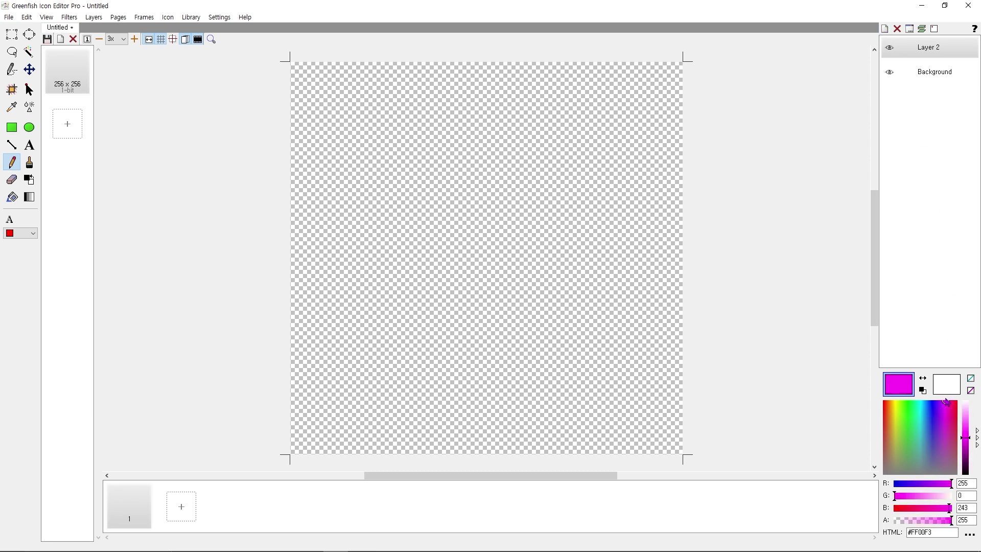
left_click(12, 197)
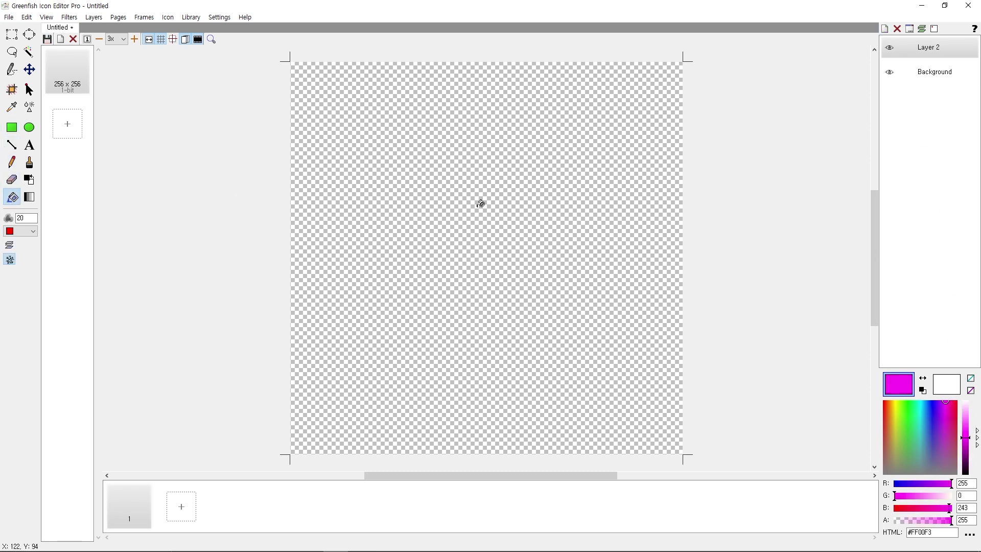
left_click(479, 203)
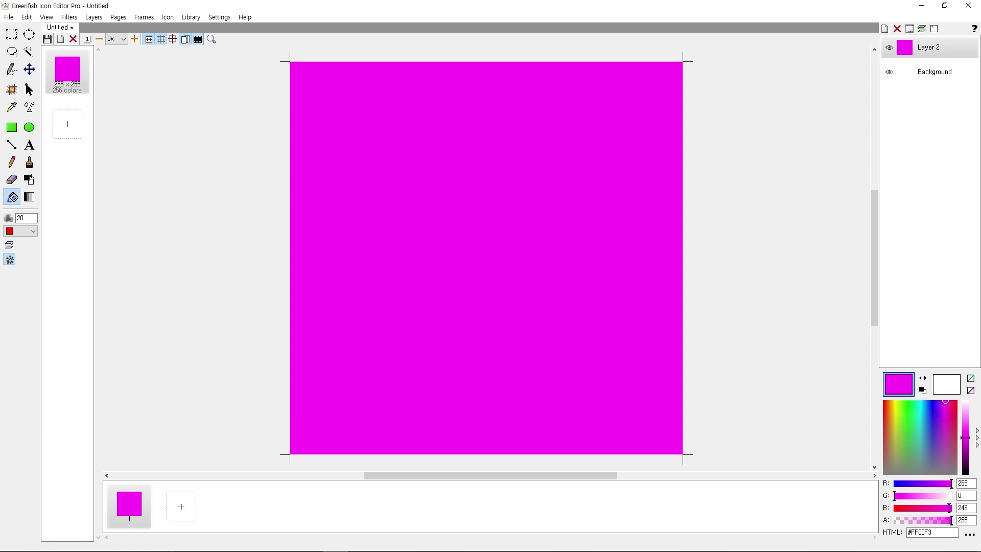
Add another layer above the magenta fill and handwrite "Mr. GO." on two lines in black with the Pencil
left_click(884, 28)
left_click_drag(930, 412, 954, 473)
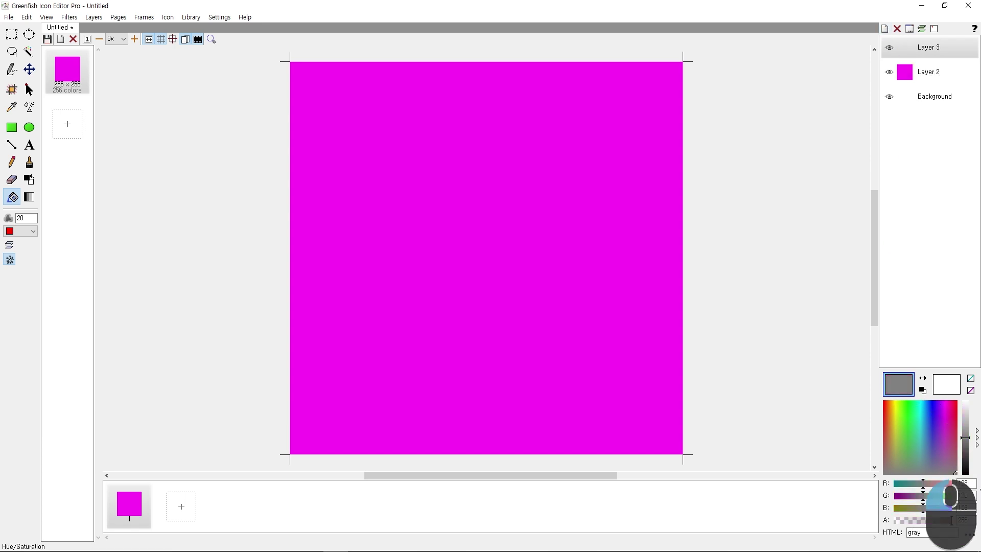
left_click(12, 163)
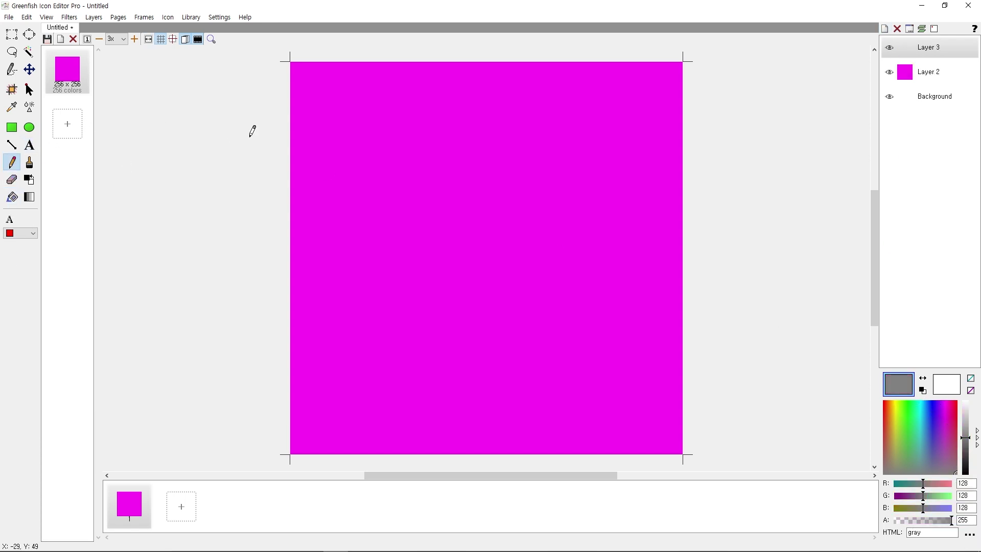
left_click_drag(344, 137, 339, 225)
key("ctrl+z")
mouse_move(357, 139)
left_mouse_down()
mouse_move(344, 220)
mouse_move(448, 210)
left_mouse_up()
left_click_drag(496, 160, 543, 156)
left_click(552, 209)
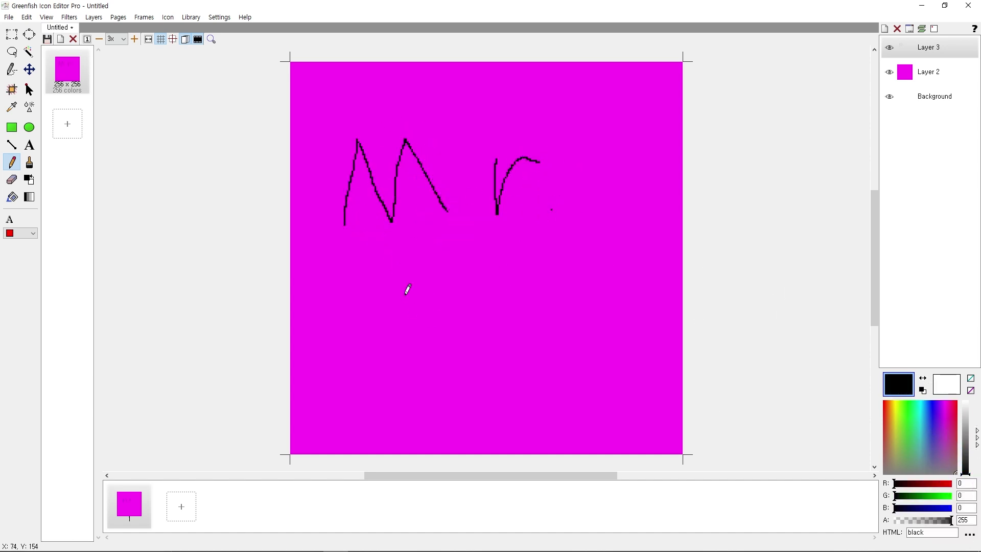
left_click_drag(416, 290, 447, 338)
mouse_move(429, 346)
left_mouse_down()
mouse_move(473, 323)
mouse_move(501, 348)
mouse_move(521, 298)
left_mouse_up()
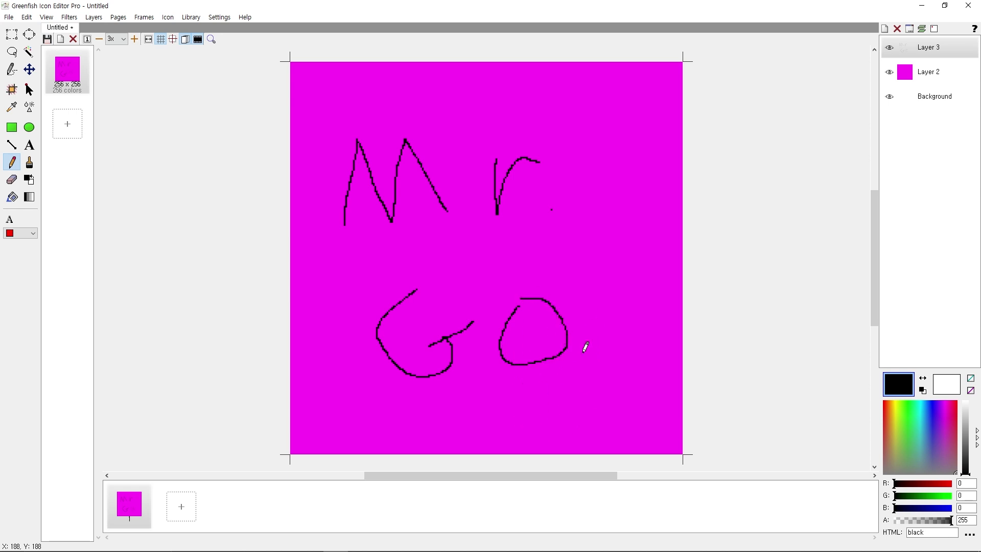
left_click(599, 359)
Create a Windows icon from the image in the 32-bit 256x256 format only, excluding the 16x16, 32x32 and 48x48 sizes
left_click(168, 17)
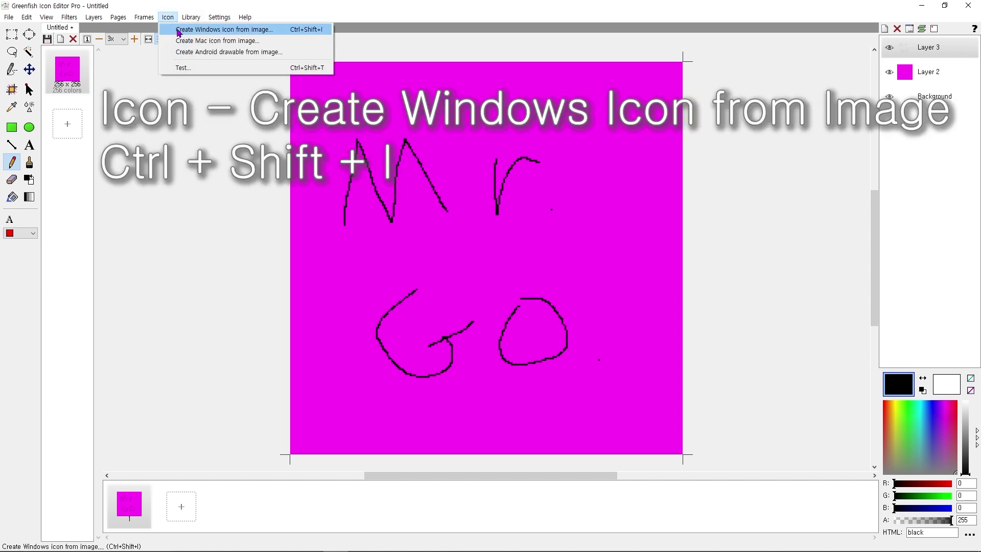
left_click(215, 29)
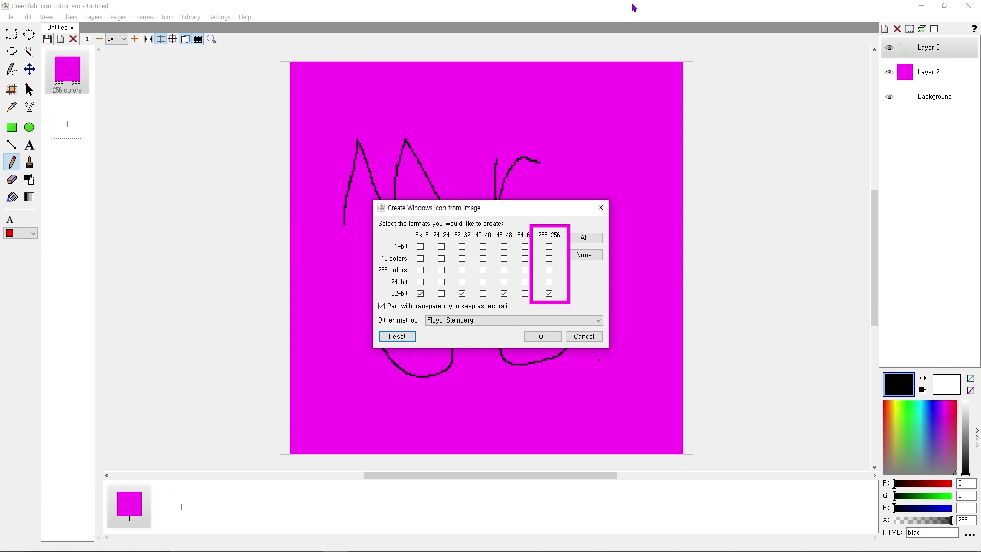
left_click(421, 294)
left_click(462, 293)
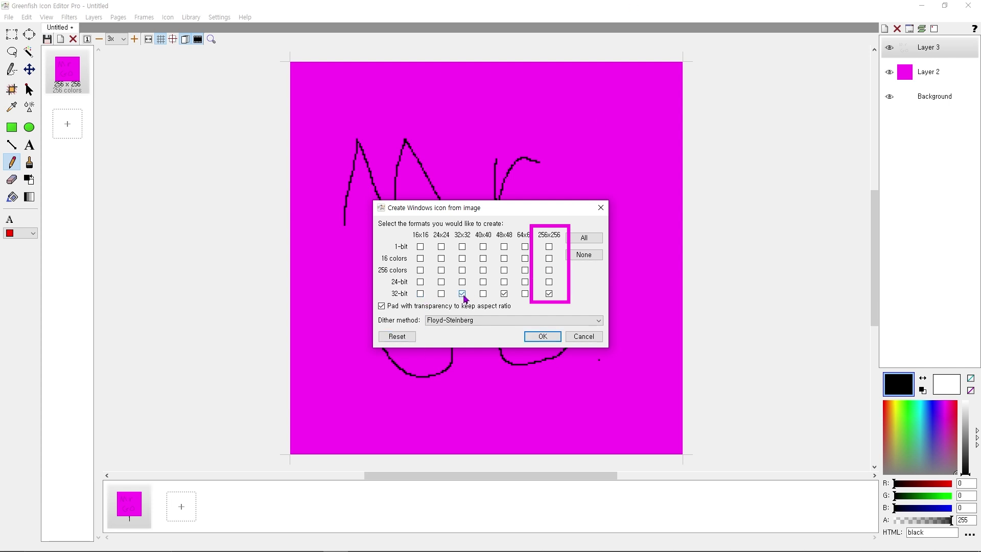
left_click(504, 294)
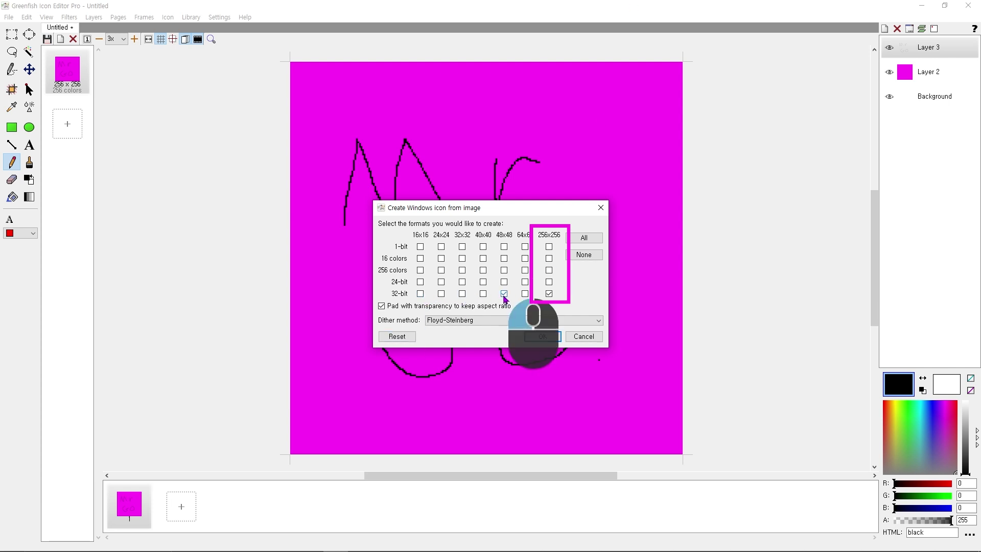
left_click(544, 338)
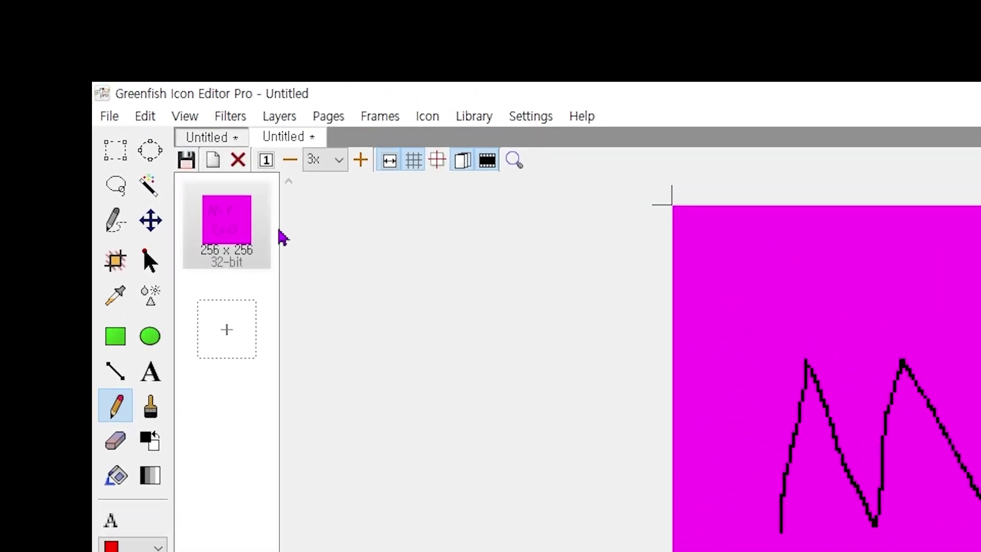
Save the new icon to the desktop as MyGameIcon in the Icon files (*.ico *.icn) format
left_click(187, 161)
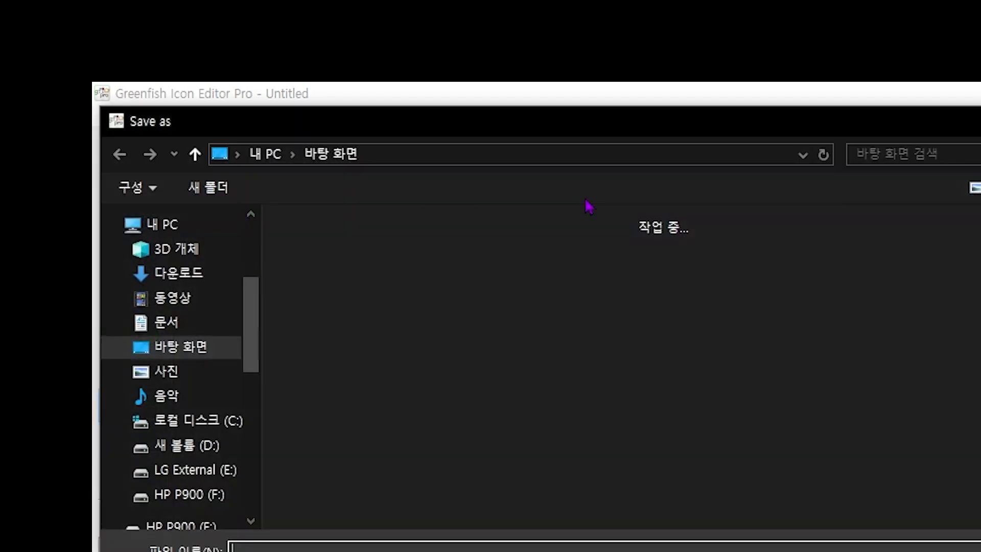
type("My")
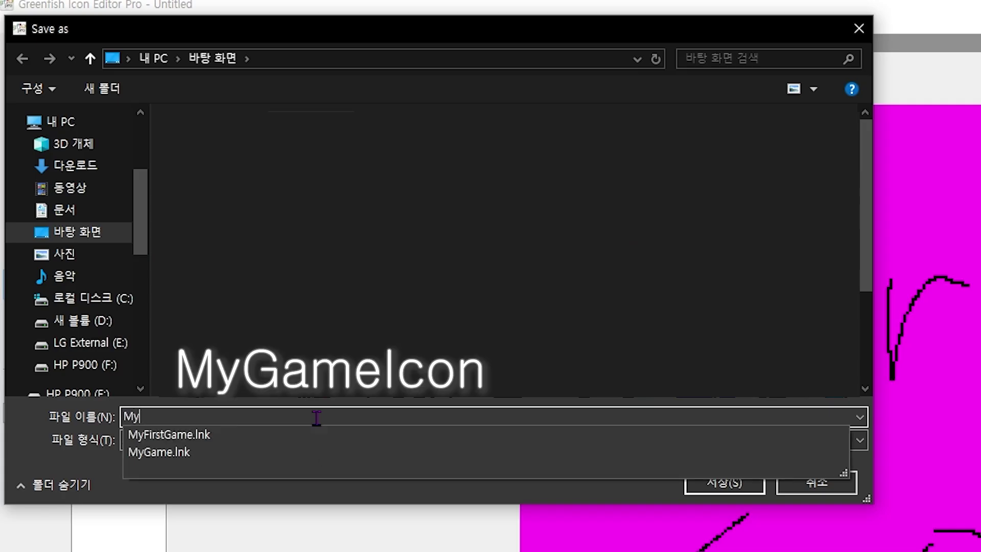
type("Game")
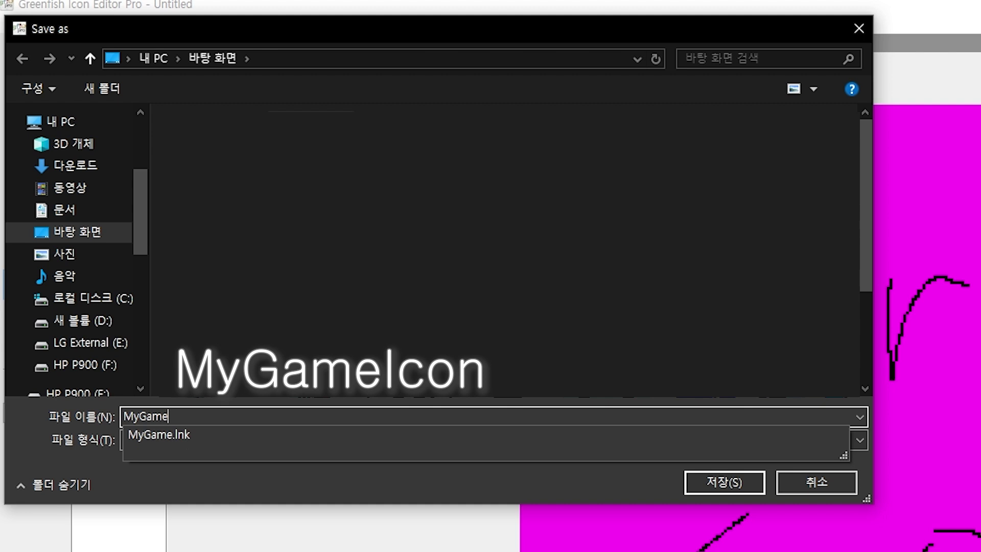
type("Icon")
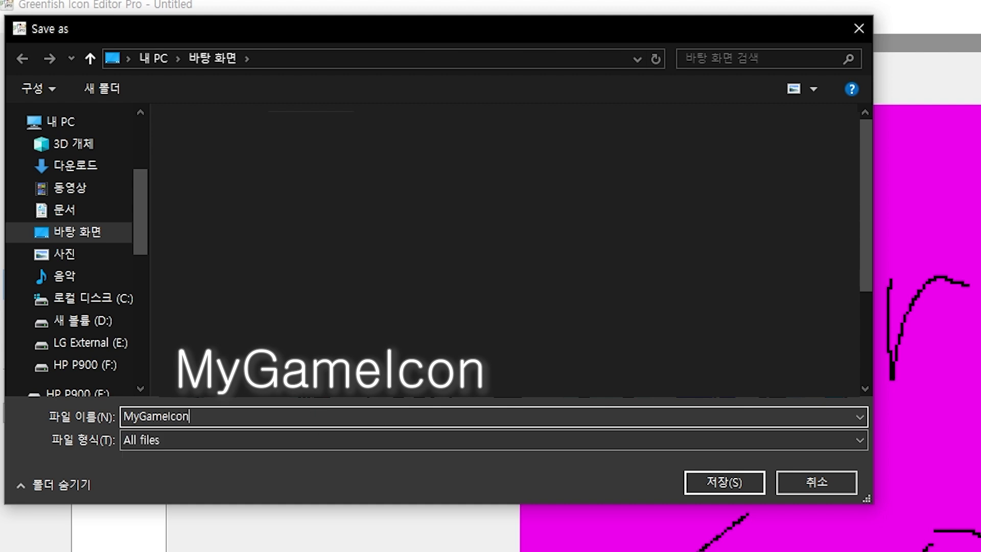
left_click(308, 441)
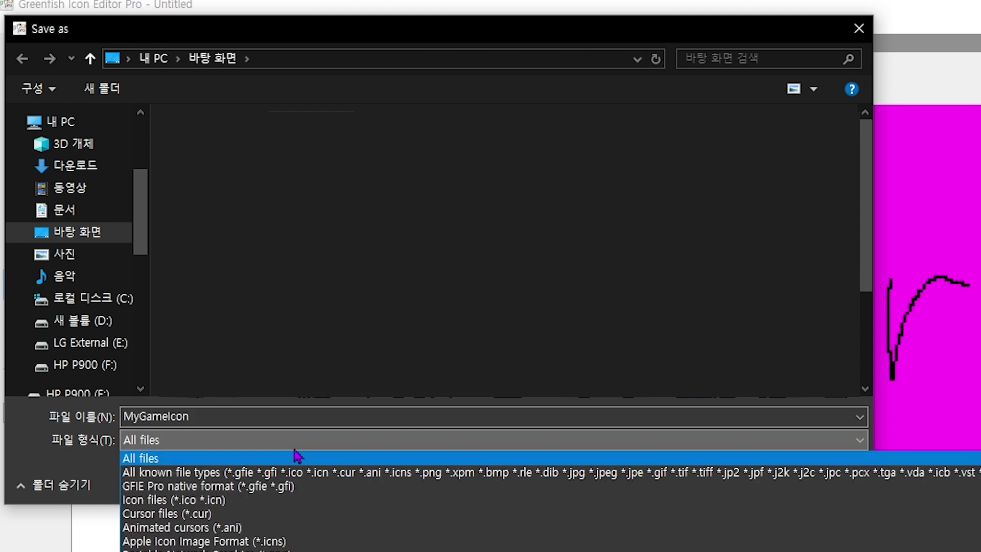
left_click(245, 500)
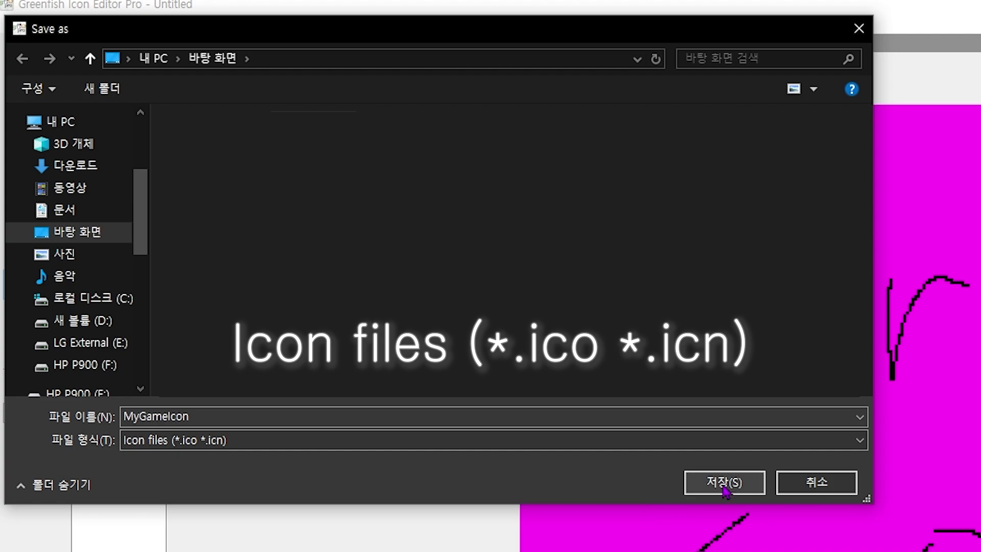
left_click(738, 486)
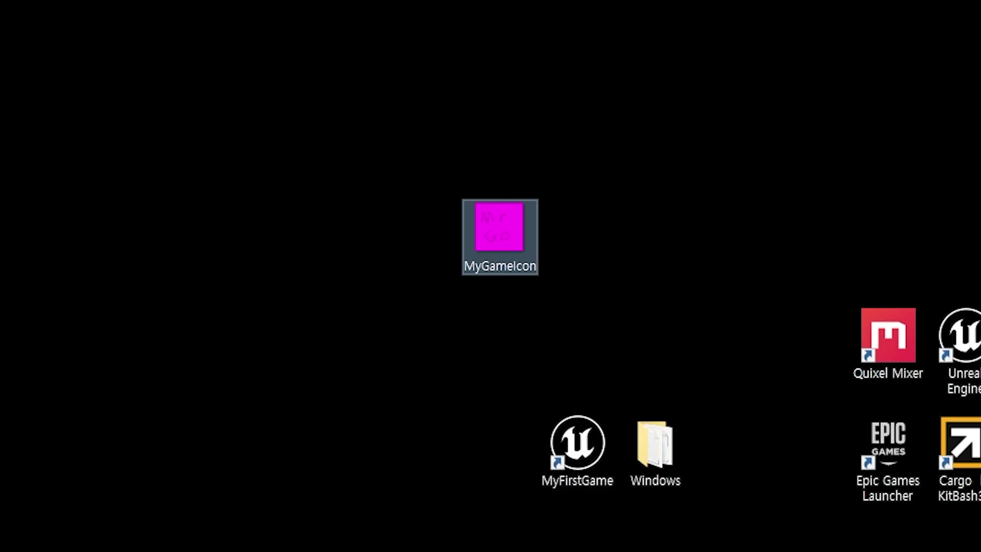
Switch to the Unreal project's Windows settings and set the game icon to MyGameIcon from the desktop
mouse_move(498, 214)
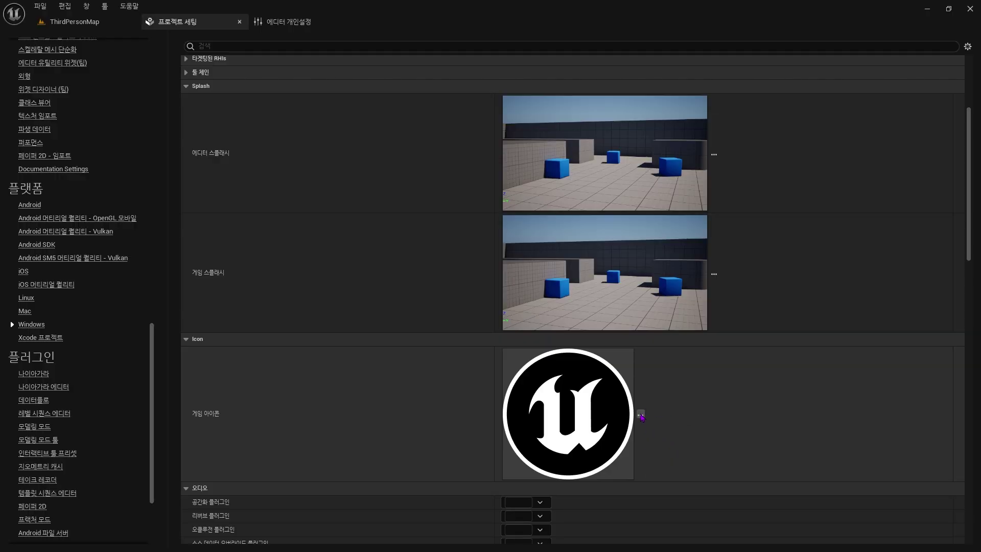
left_click(640, 414)
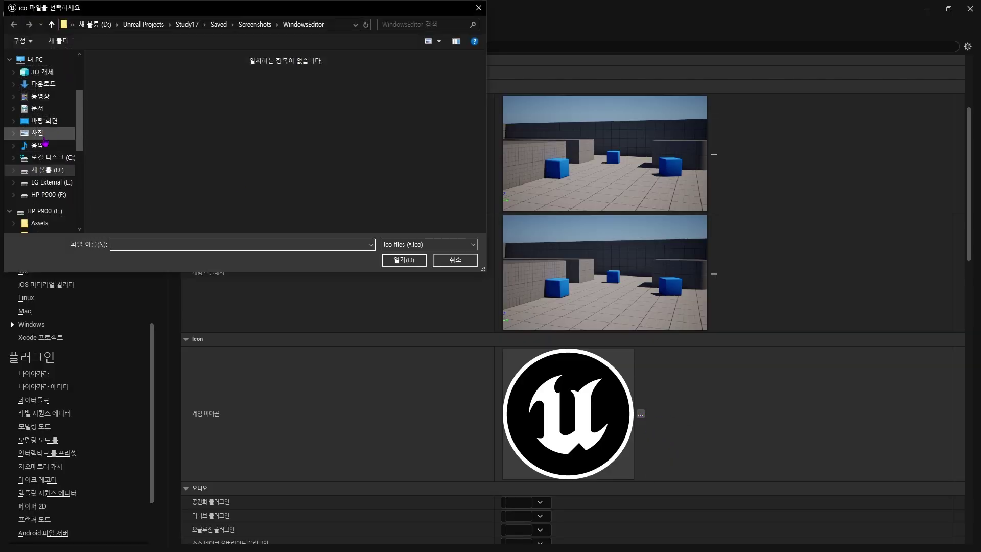
left_click(44, 136)
double_click(449, 104)
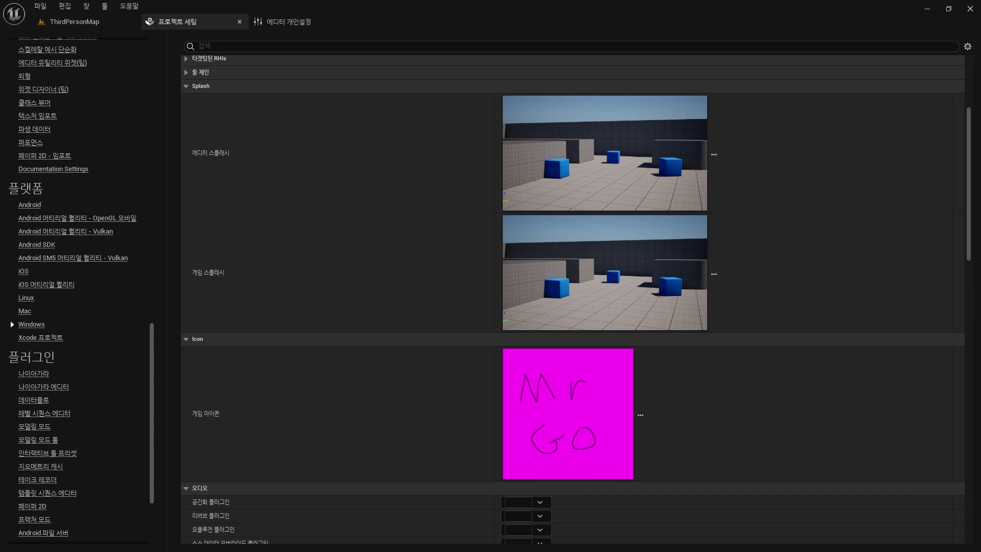
Package the project for Windows from the ThirdPersonMap level editor, with the desktop as the output folder
left_click(77, 22)
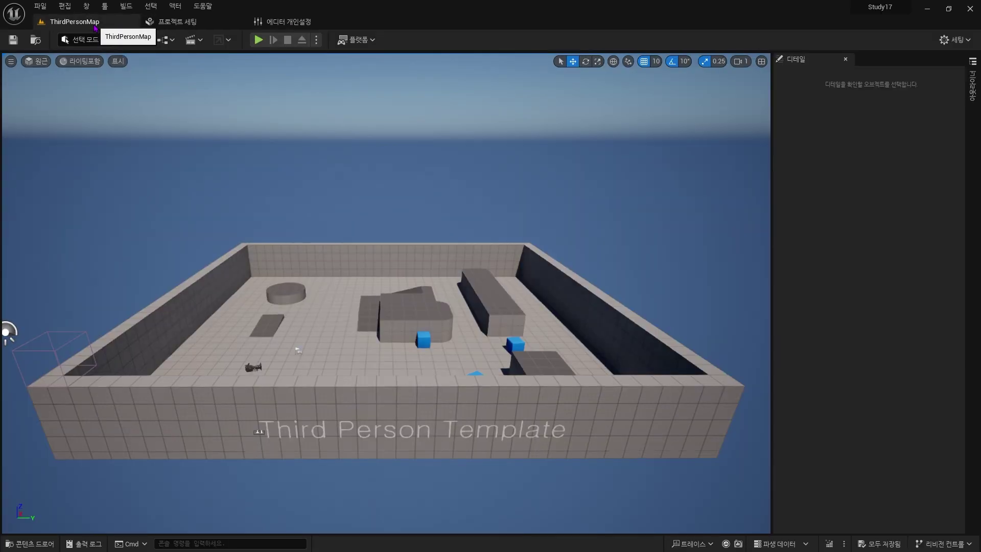
left_click(376, 42)
mouse_move(390, 170)
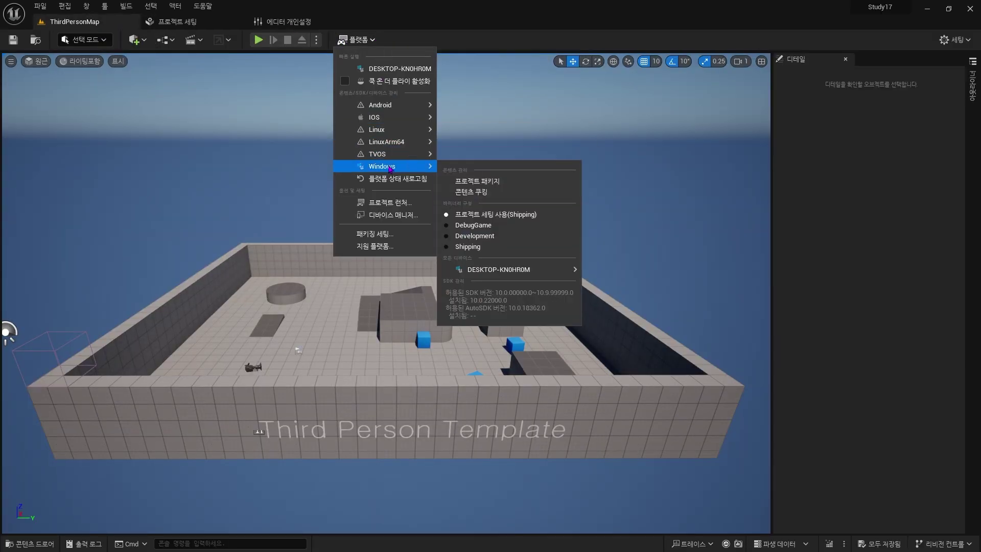
left_click(514, 183)
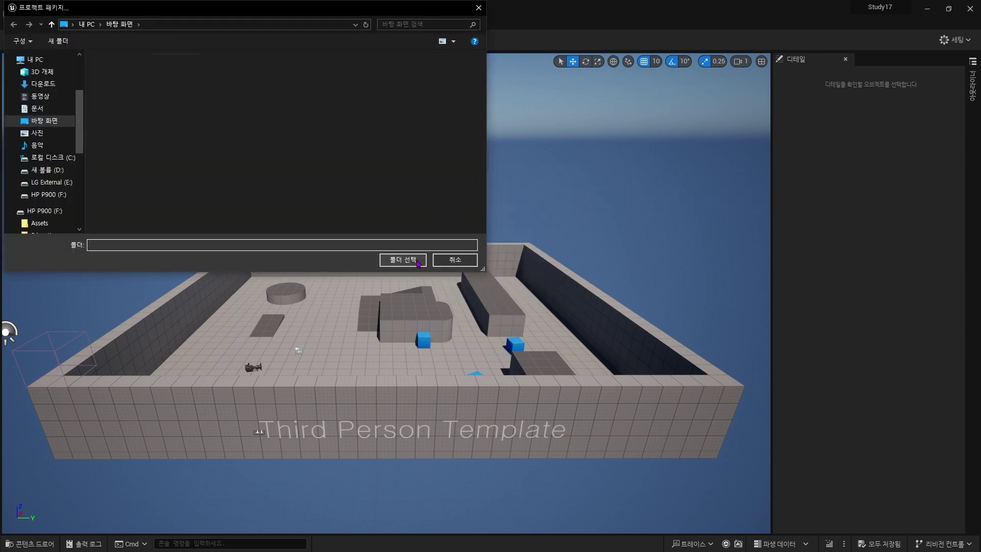
left_click(417, 259)
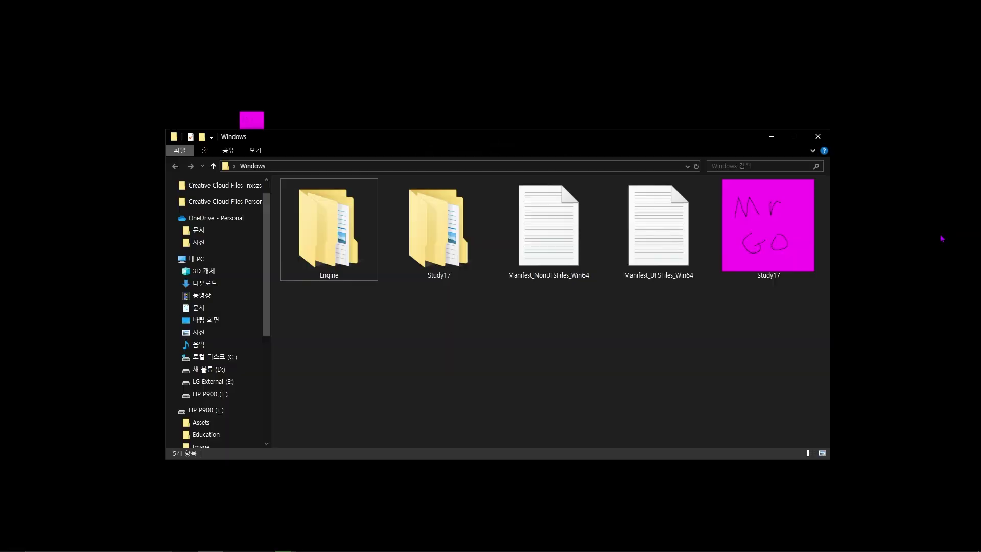
Inspect the file properties of the packaged Study17 executable and launch the game from the Windows folder
double_click(769, 236)
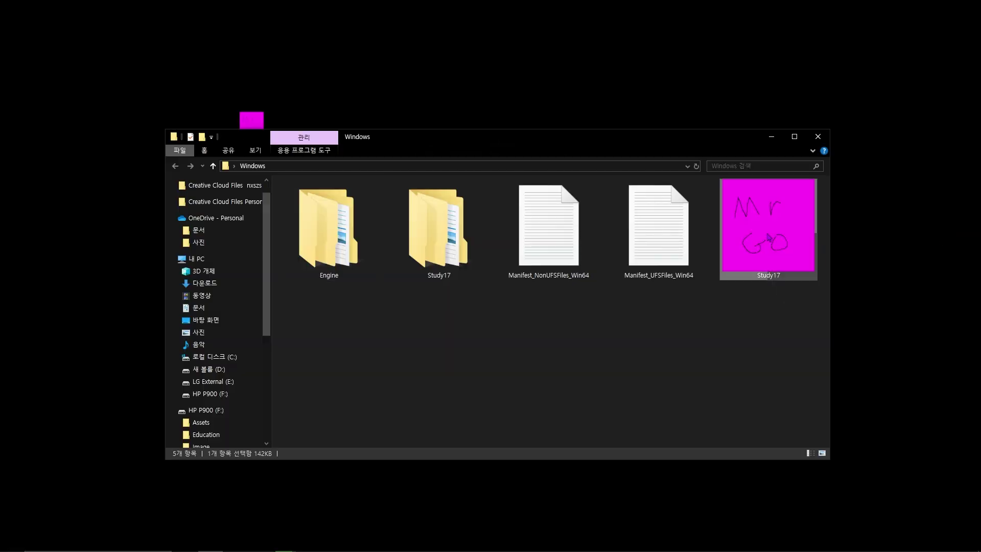
right_click(767, 232)
left_click(789, 438)
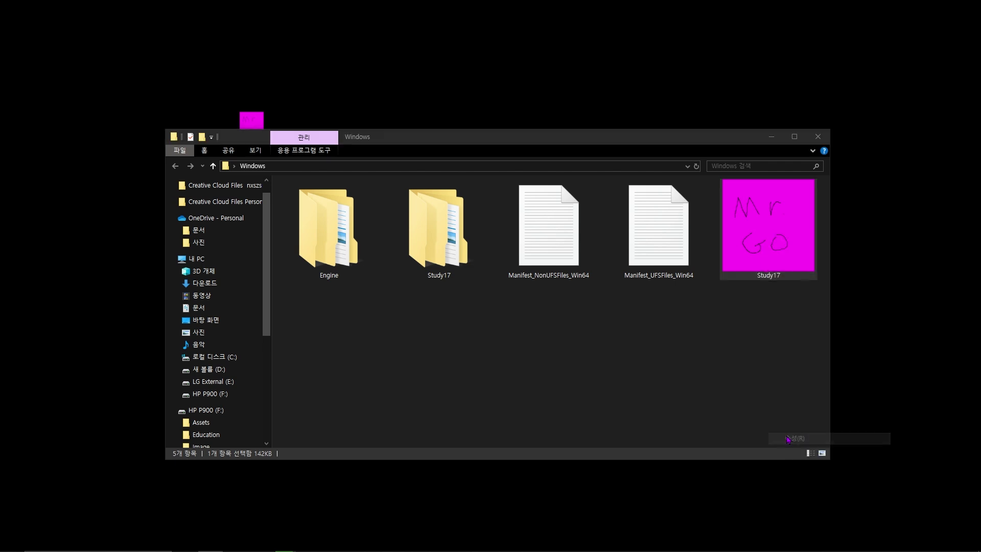
left_click(778, 222)
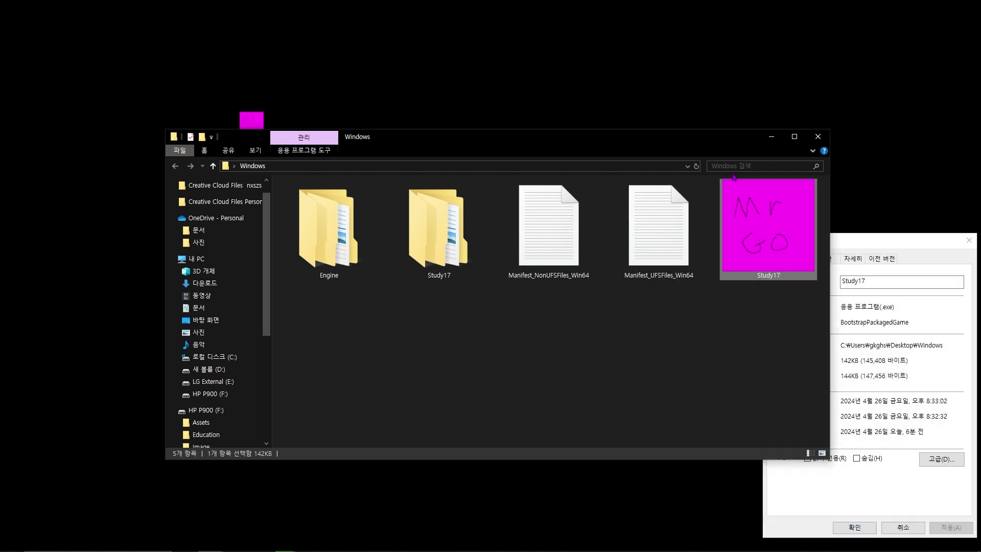
double_click(730, 266)
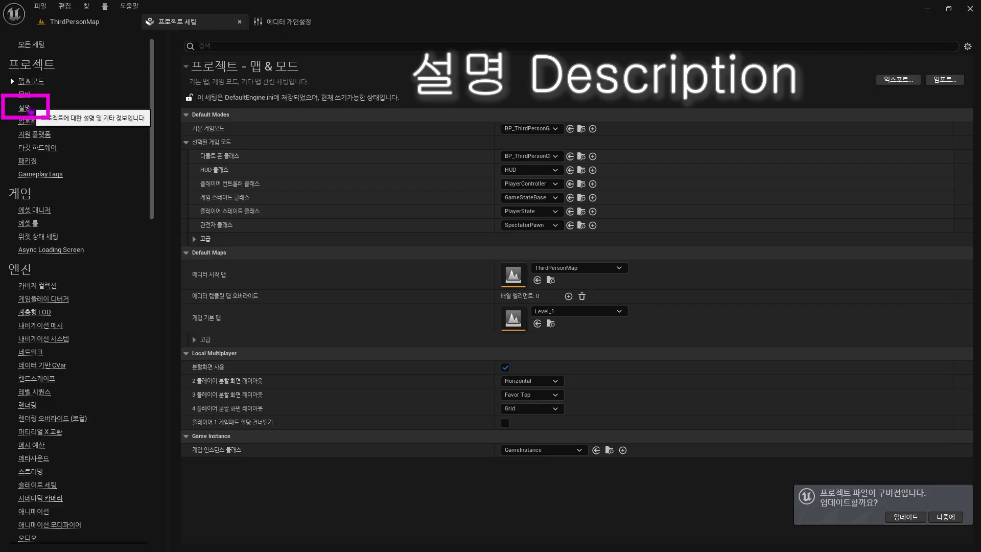
Set the project display title to {MyFirstGame},{Windows},{1.0.0.ver} in the Description settings and run the project as a standalone game
left_click(30, 108)
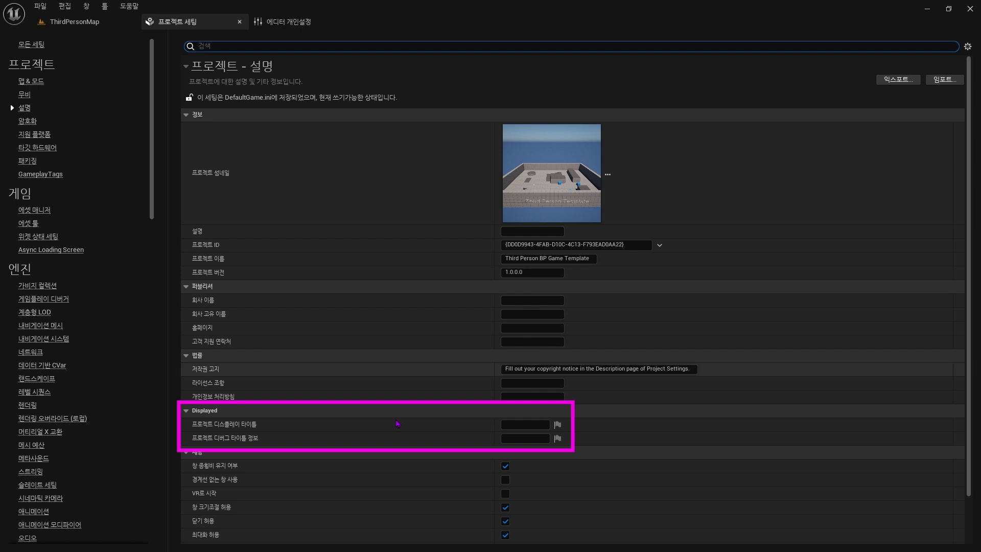
mouse_move(244, 428)
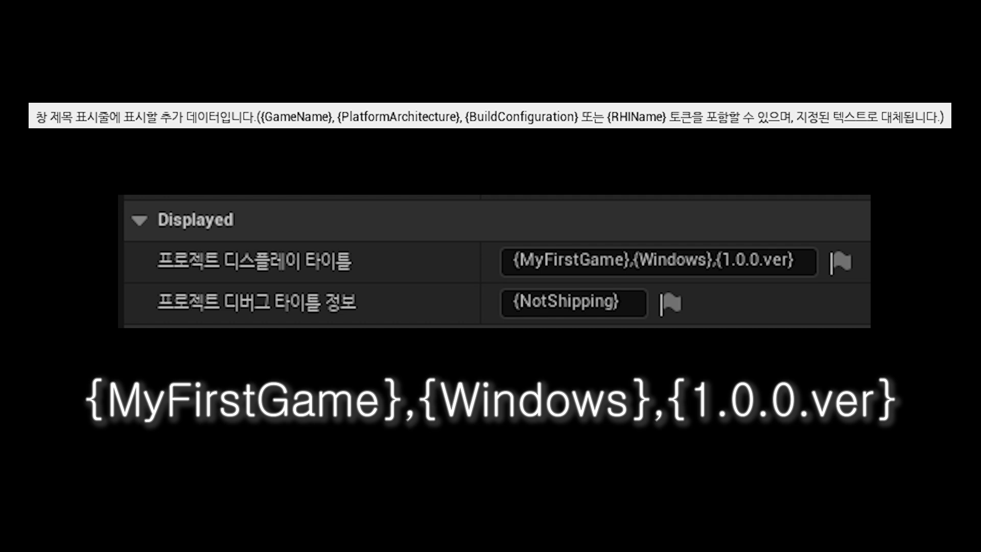
key("ctrl+v")
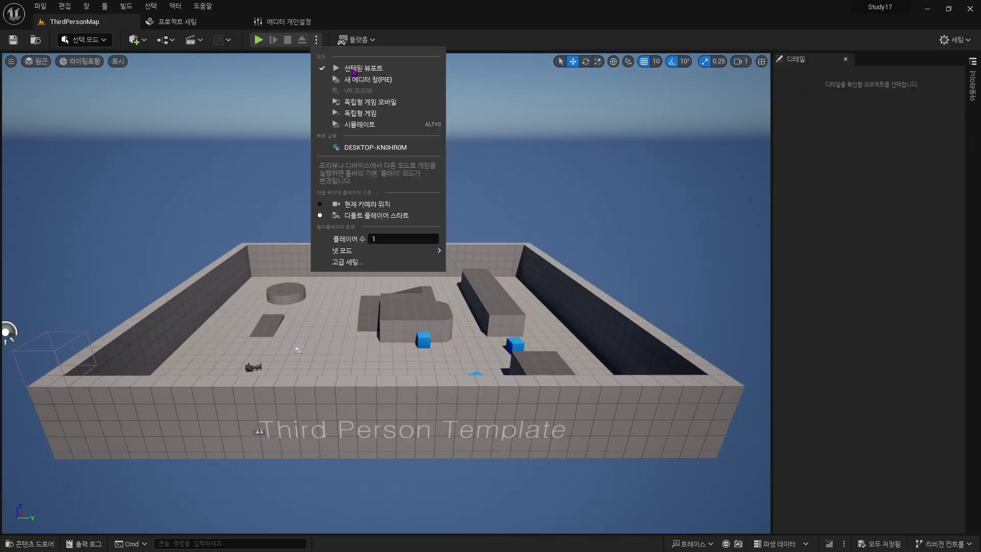
left_click(392, 113)
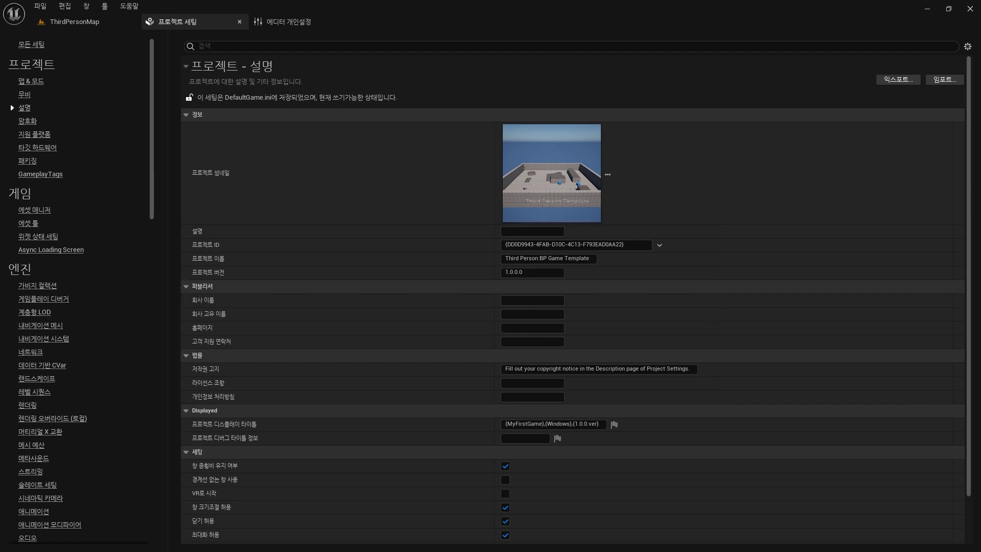
Generate a new encryption key in the project's Encryption settings and replace the existing secondary encryption key with a new entry
scroll(572, 296, "down", 2)
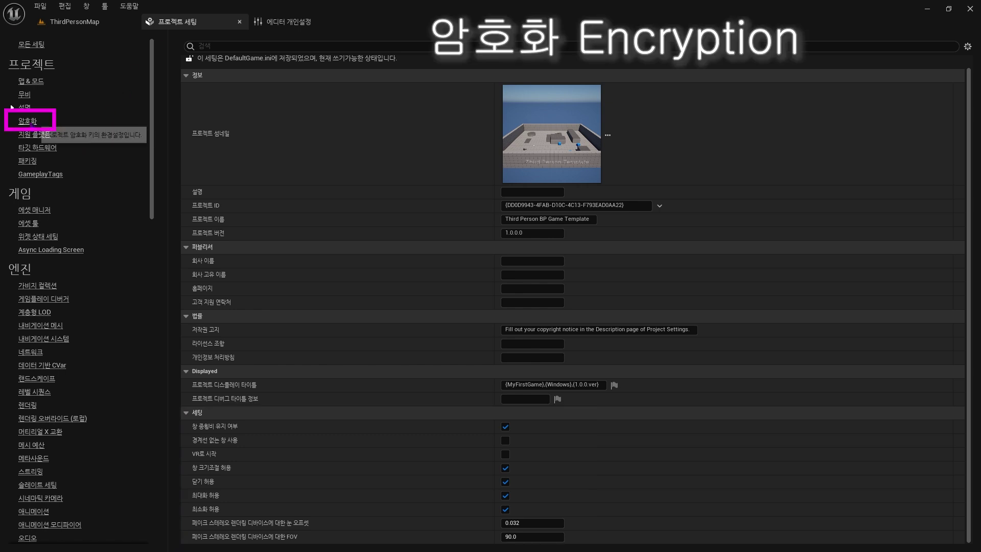
left_click(27, 121)
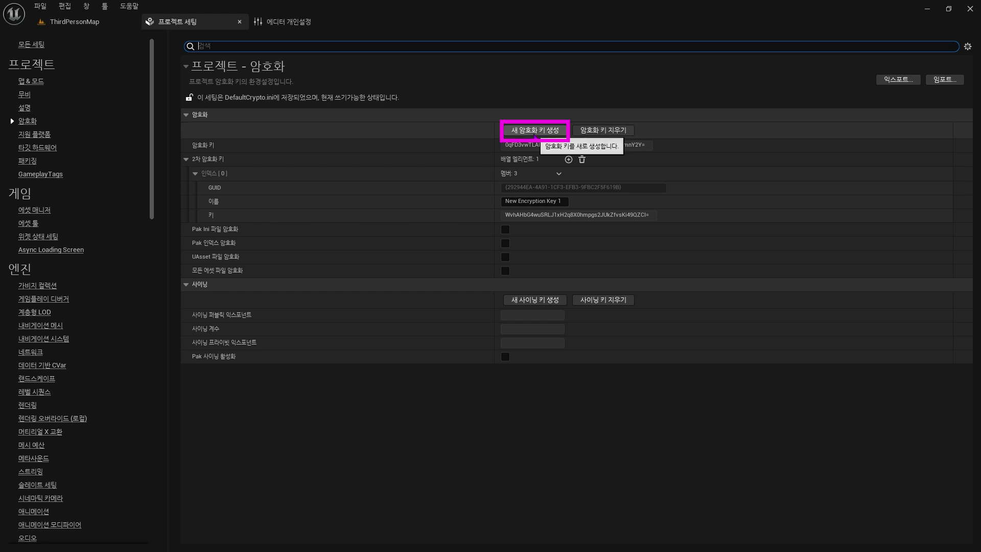
left_click(536, 130)
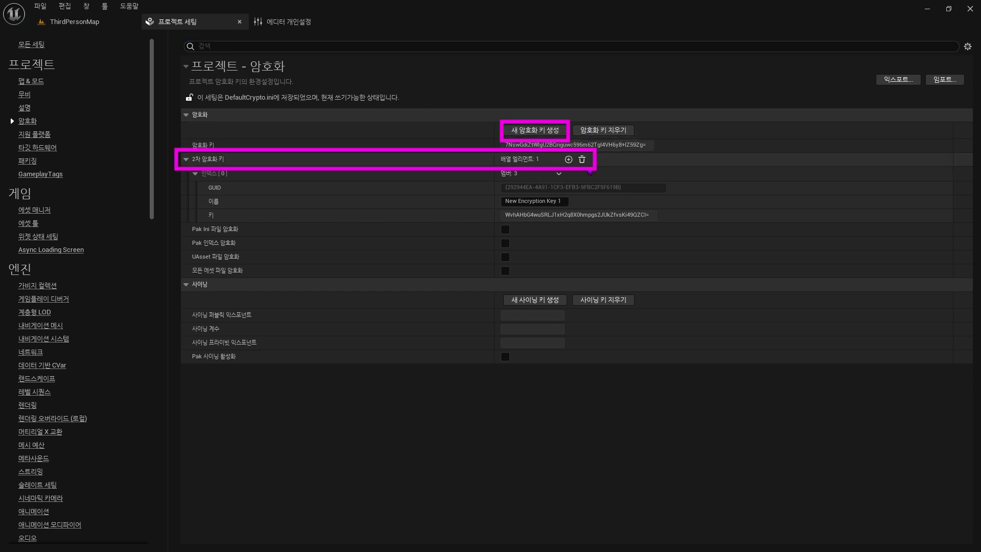
left_click(581, 159)
left_click(569, 160)
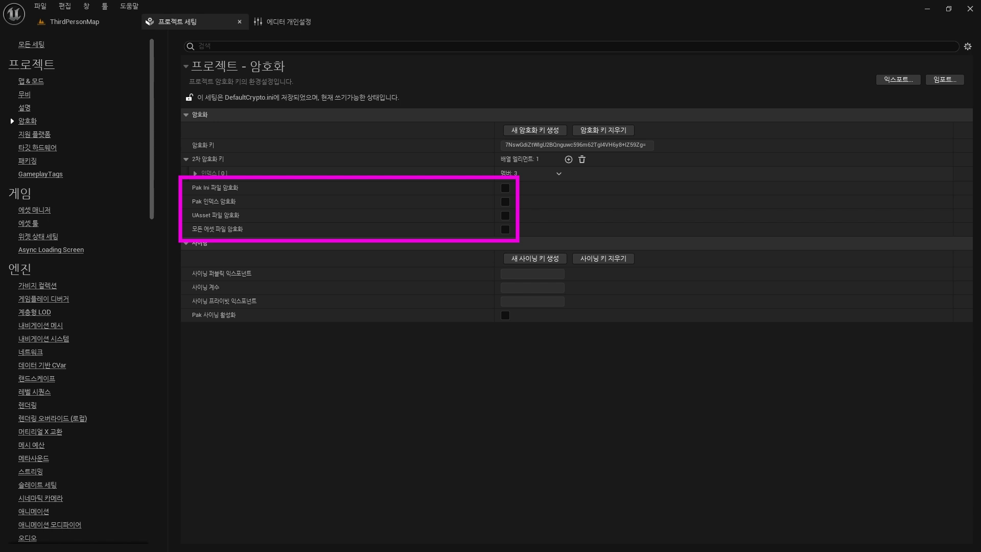
Enable encryption for Pak Ini files, the Pak index, UAsset files and all asset files, and switch UAsset file encryption back off
left_click(506, 188)
left_click(505, 201)
left_click(506, 215)
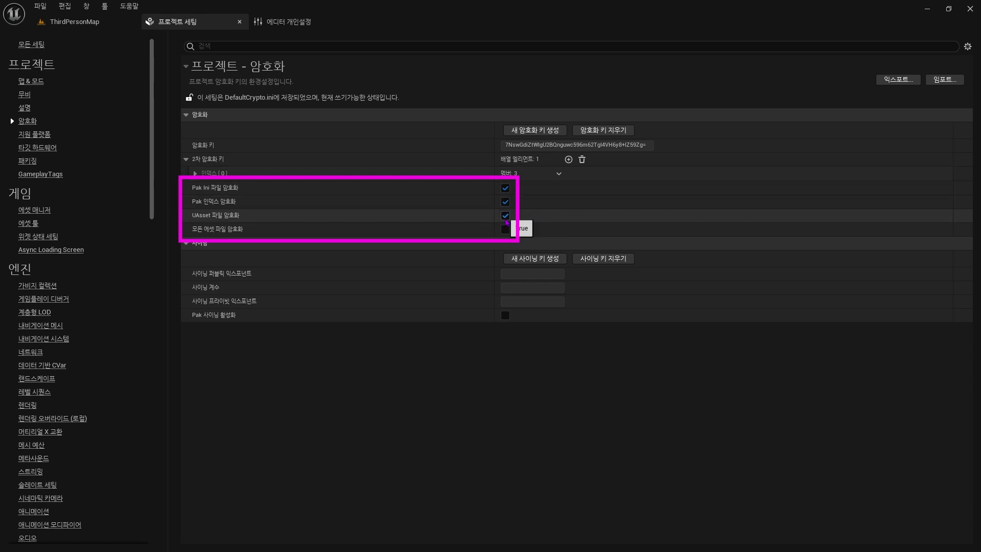
left_click(505, 229)
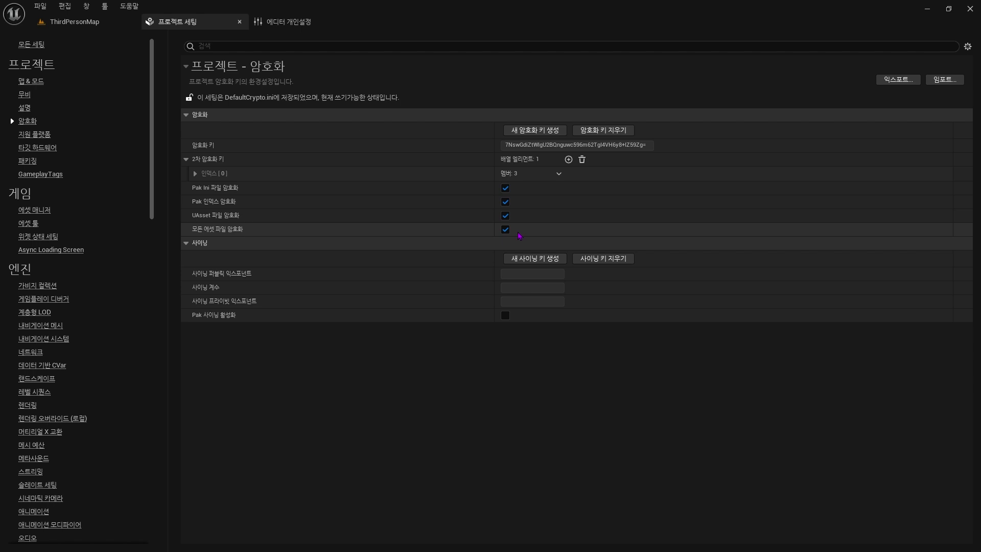
left_click(505, 215)
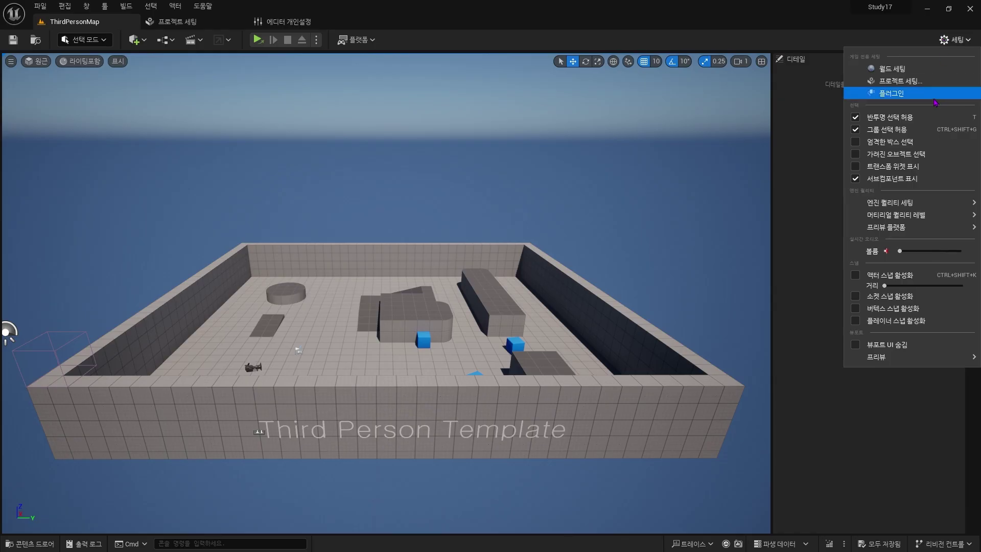
Open the project's plugin list and search it for "profile"
left_click(869, 92)
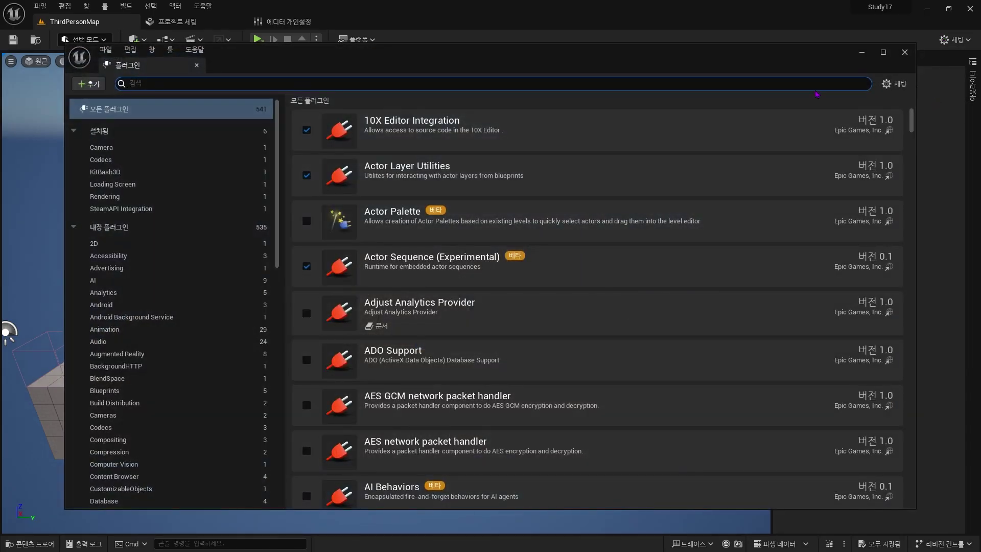
type("pro")
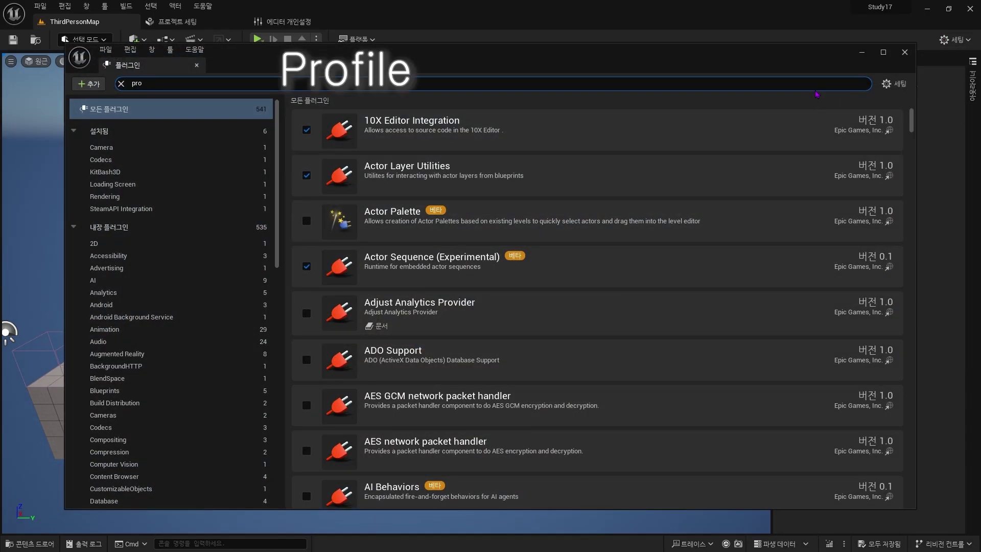
type("file")
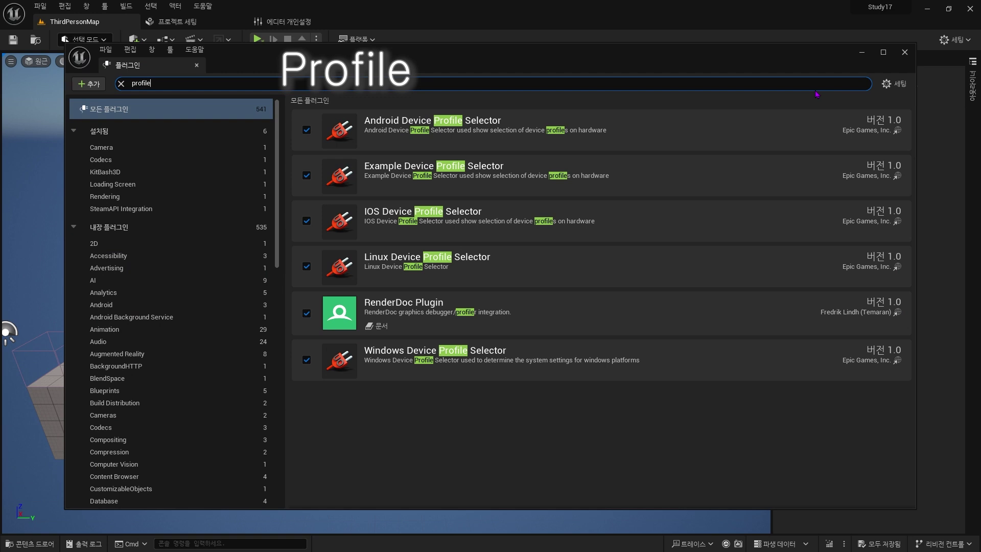